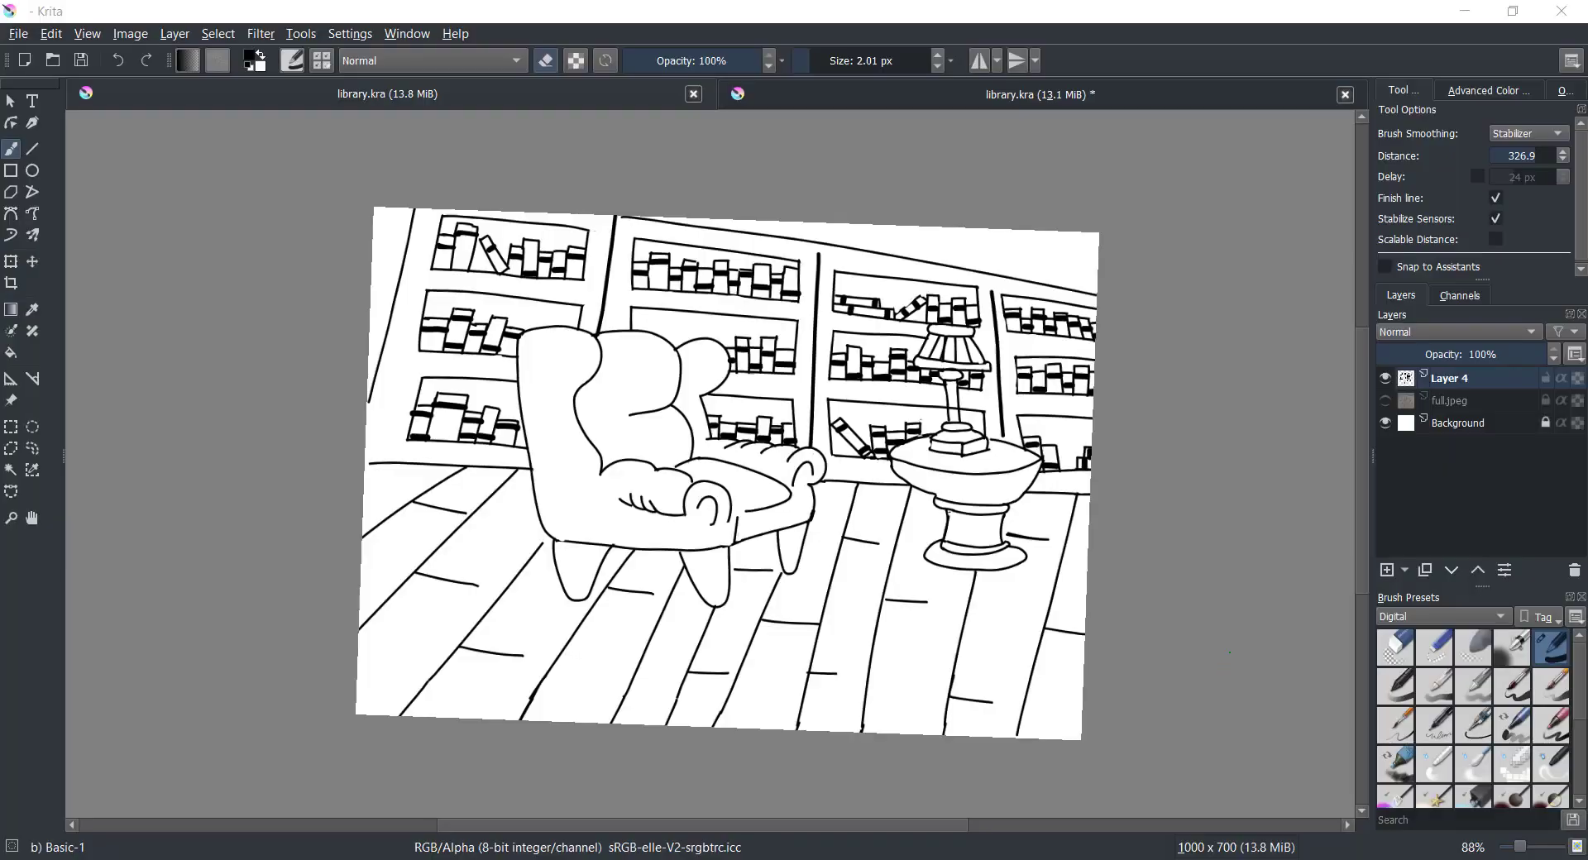
Step: Add an empty Layer 5 above line-art Layer 4 to hold the shading
{"action": "left_click", "coordinate": [1386, 570]}
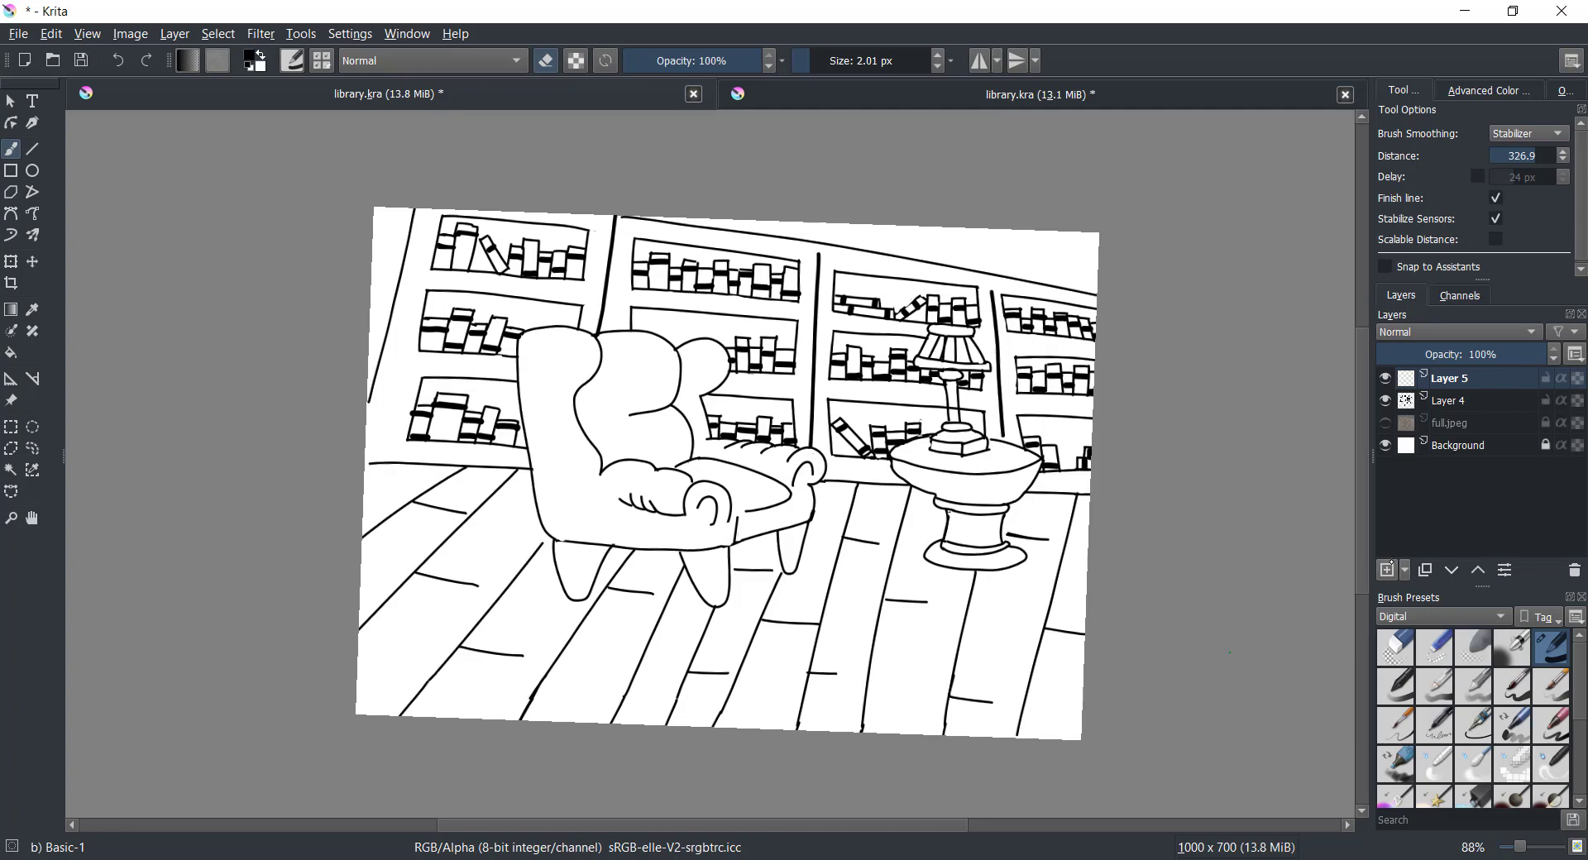
Step: Set Brush Smoothing to None in the brush Tool Options
{"action": "left_click", "coordinate": [938, 66]}
{"action": "scroll", "coordinate": [713, 464], "scroll_direction": "up", "scroll_amount": 2}
{"action": "scroll", "coordinate": [713, 464], "scroll_direction": "up", "scroll_amount": 2}
{"action": "scroll", "coordinate": [713, 464], "scroll_direction": "up", "scroll_amount": 1}
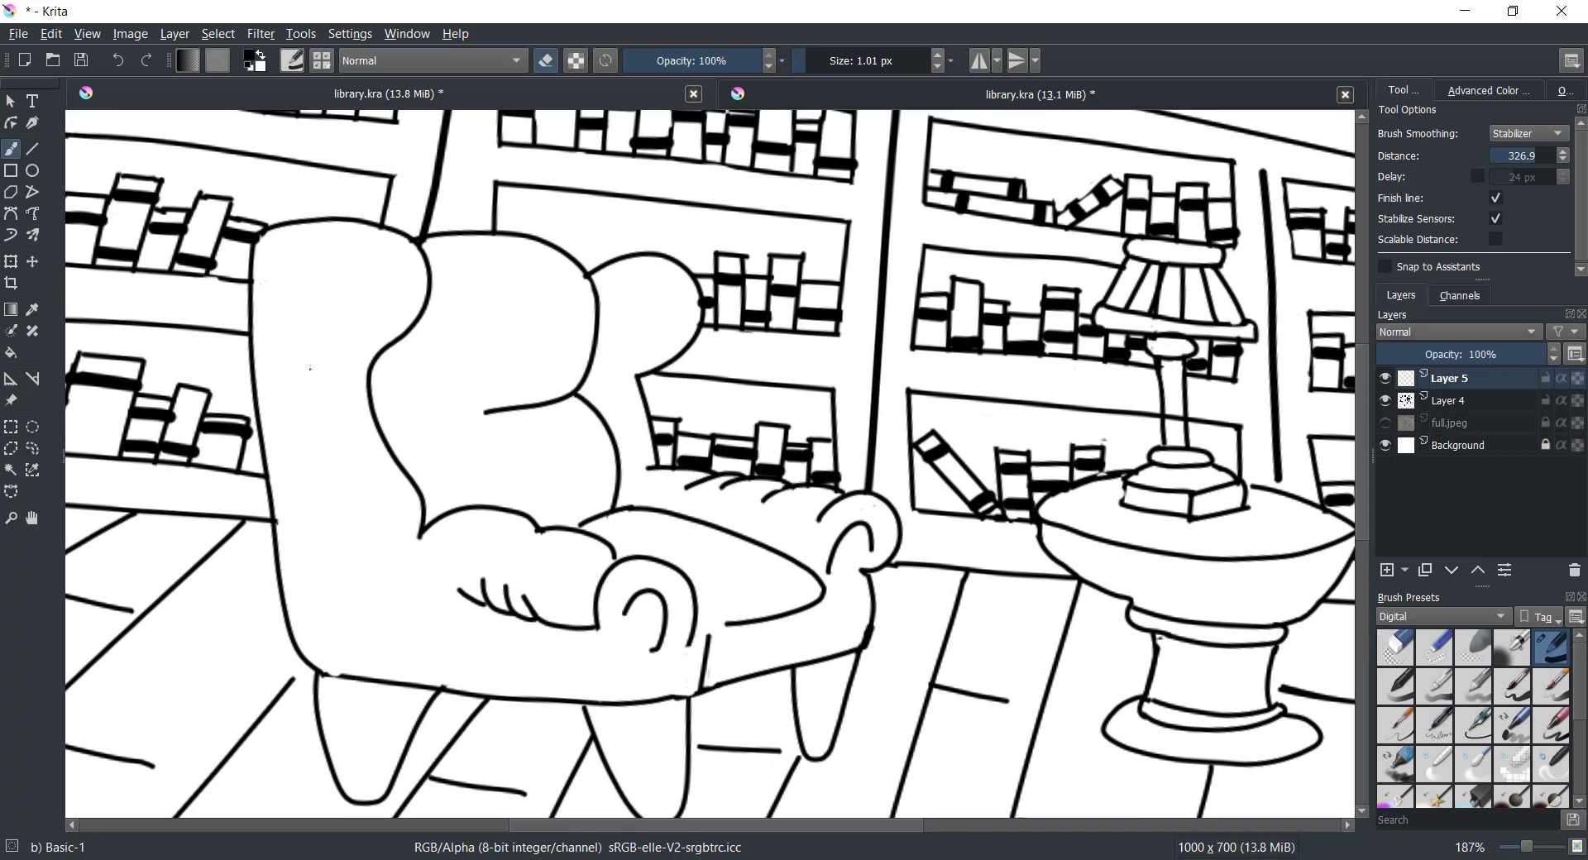
{"action": "left_click", "coordinate": [1506, 88]}
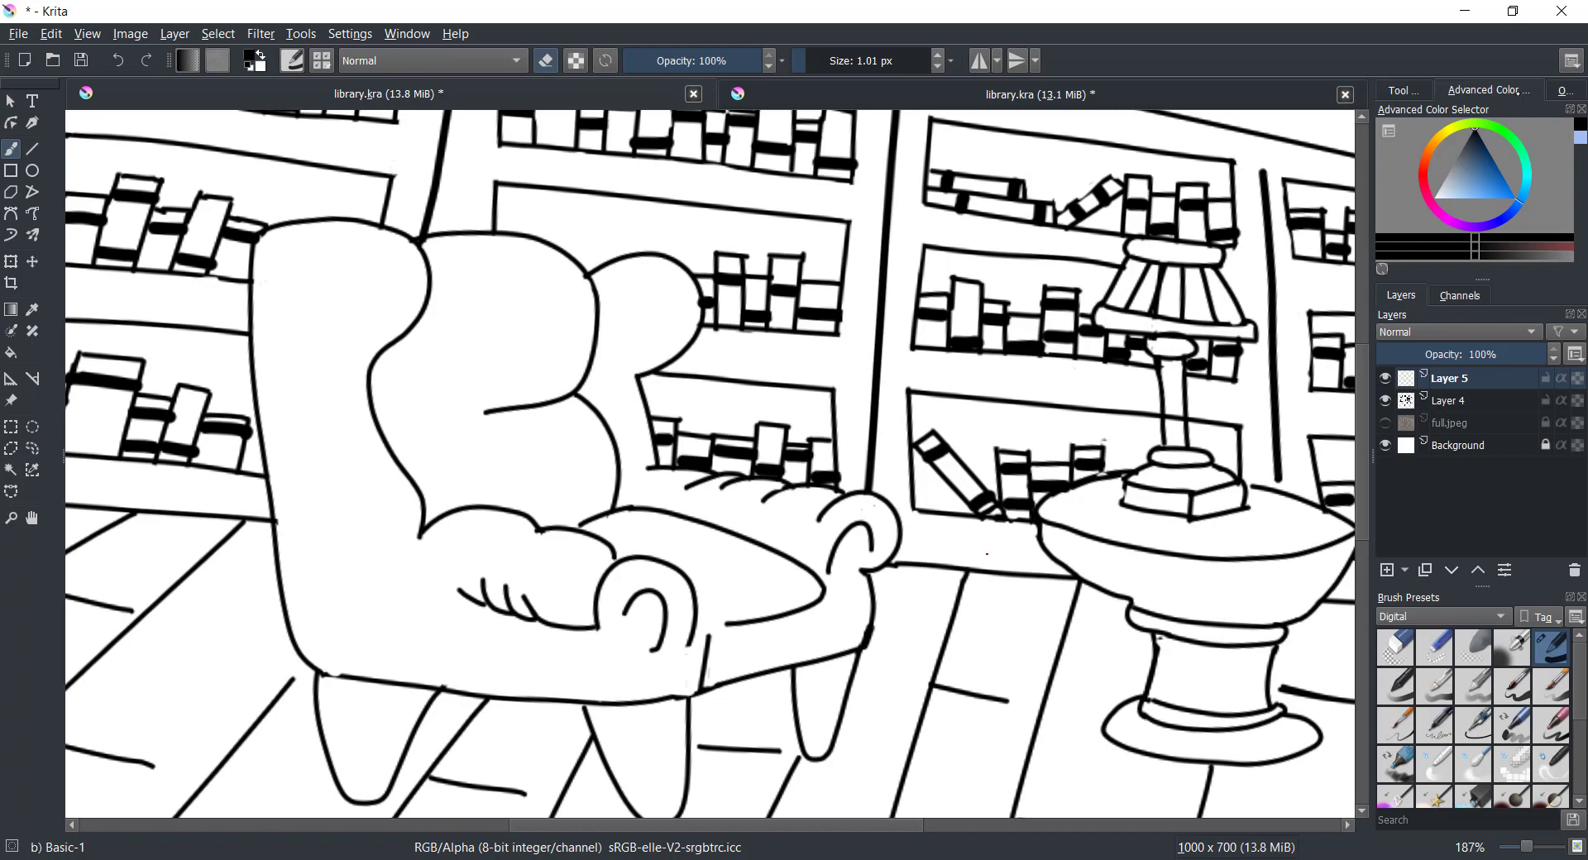
{"action": "left_click", "coordinate": [1418, 88]}
{"action": "left_click", "coordinate": [1528, 133]}
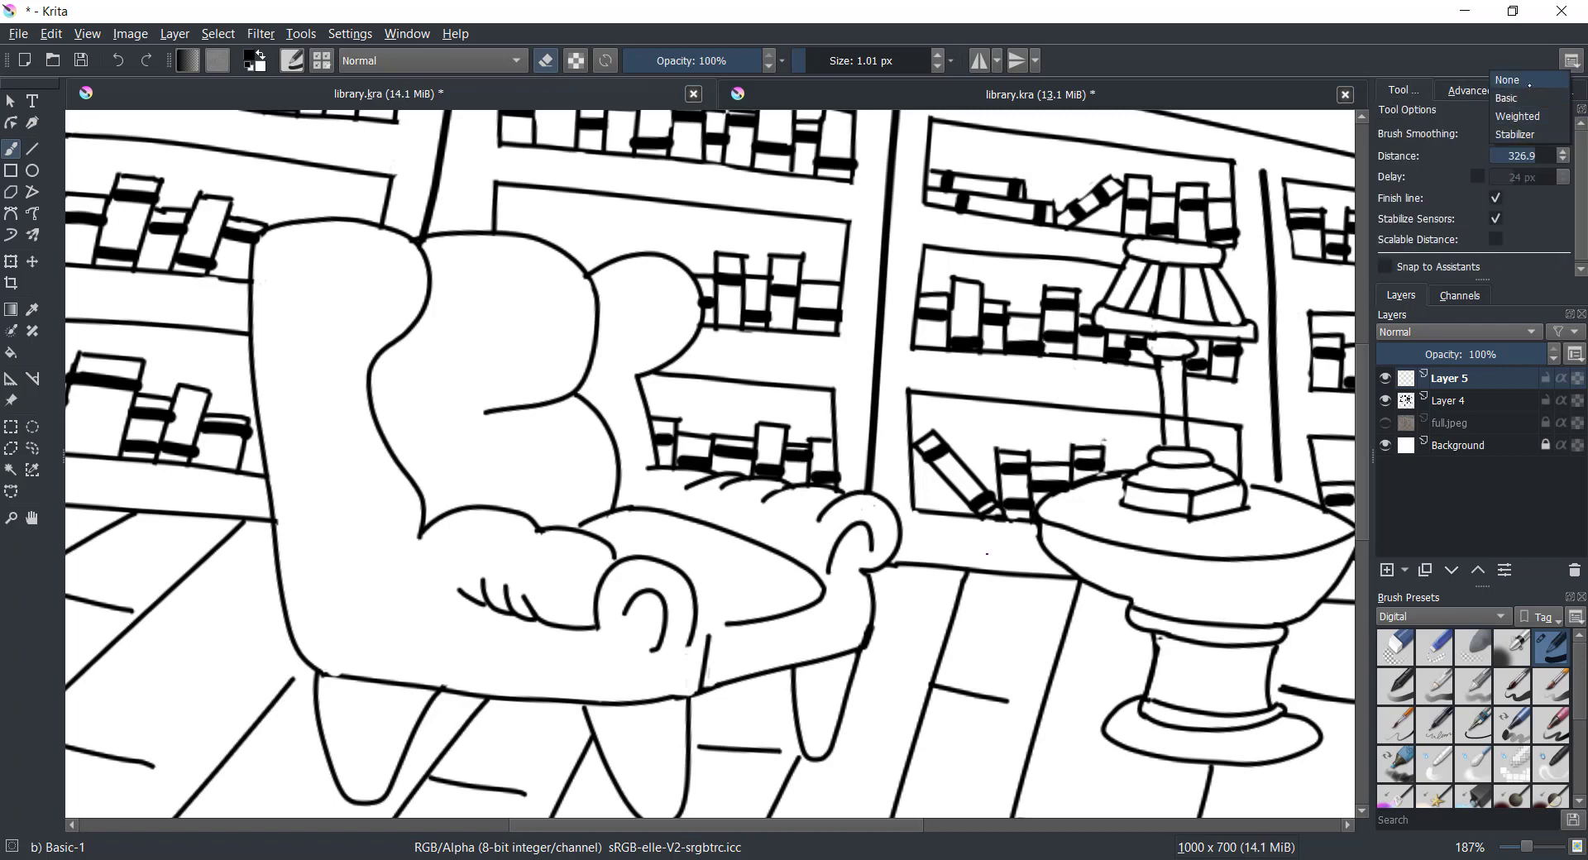
{"action": "left_click", "coordinate": [1522, 81]}
Step: Draw a 2 px test stroke near the chair back, then undo it
{"action": "left_click", "coordinate": [938, 55]}
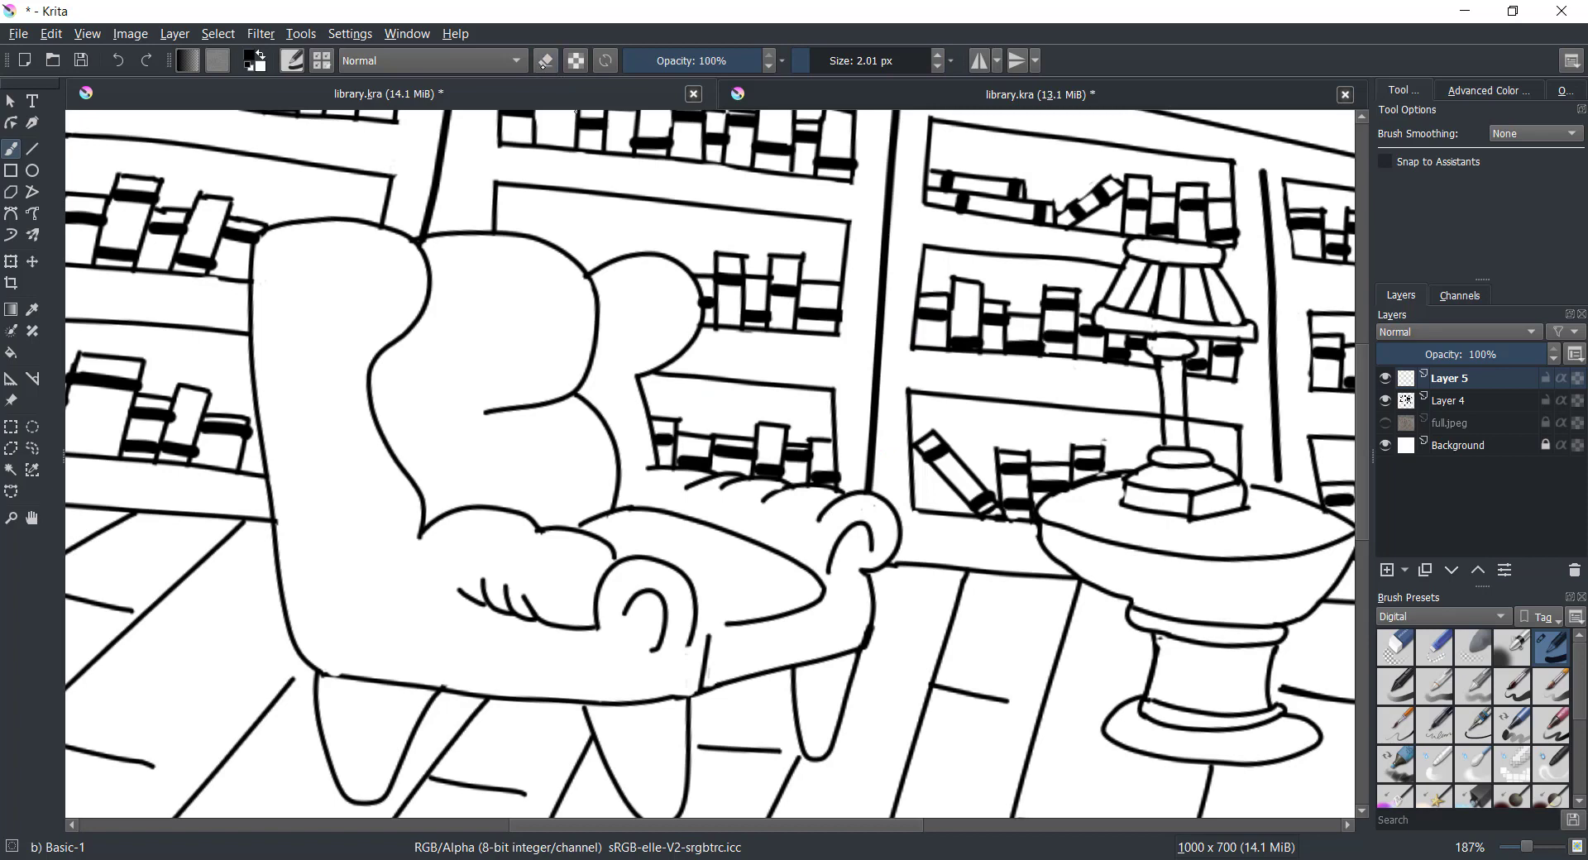
{"action": "left_click_drag", "start_coordinate": [841, 339], "coordinate": [852, 332]}
{"action": "left_click", "coordinate": [928, 60]}
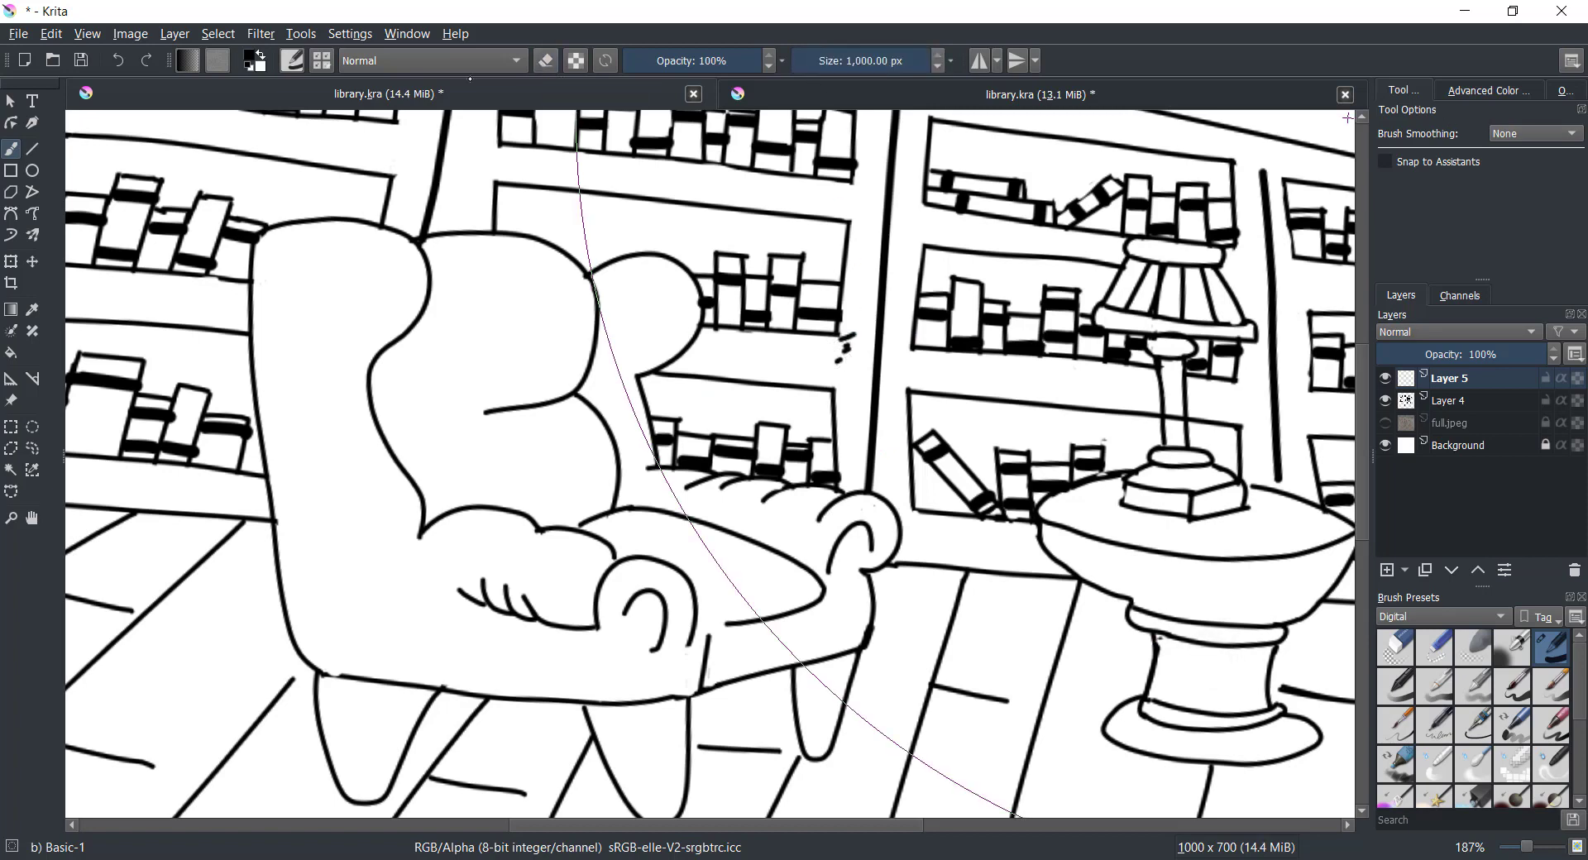
{"action": "left_click", "coordinate": [119, 61]}
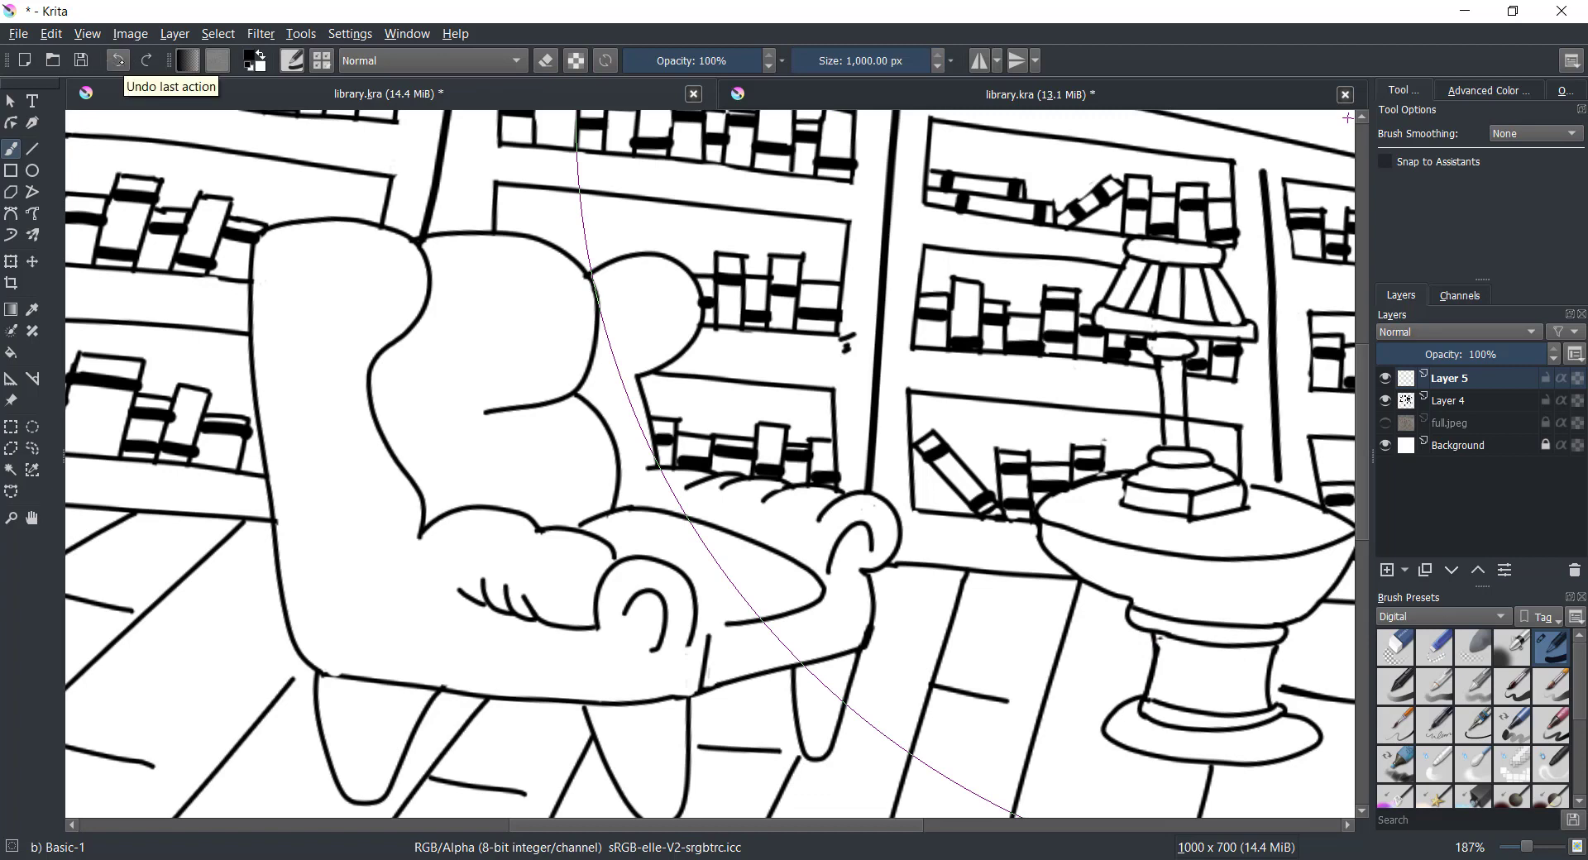
{"action": "left_click", "coordinate": [118, 61]}
Step: Zoom out and set the brush size to 1.16 px
{"action": "key", "text": "minus"}
{"action": "key", "text": "minus"}
{"action": "key", "text": "minus"}
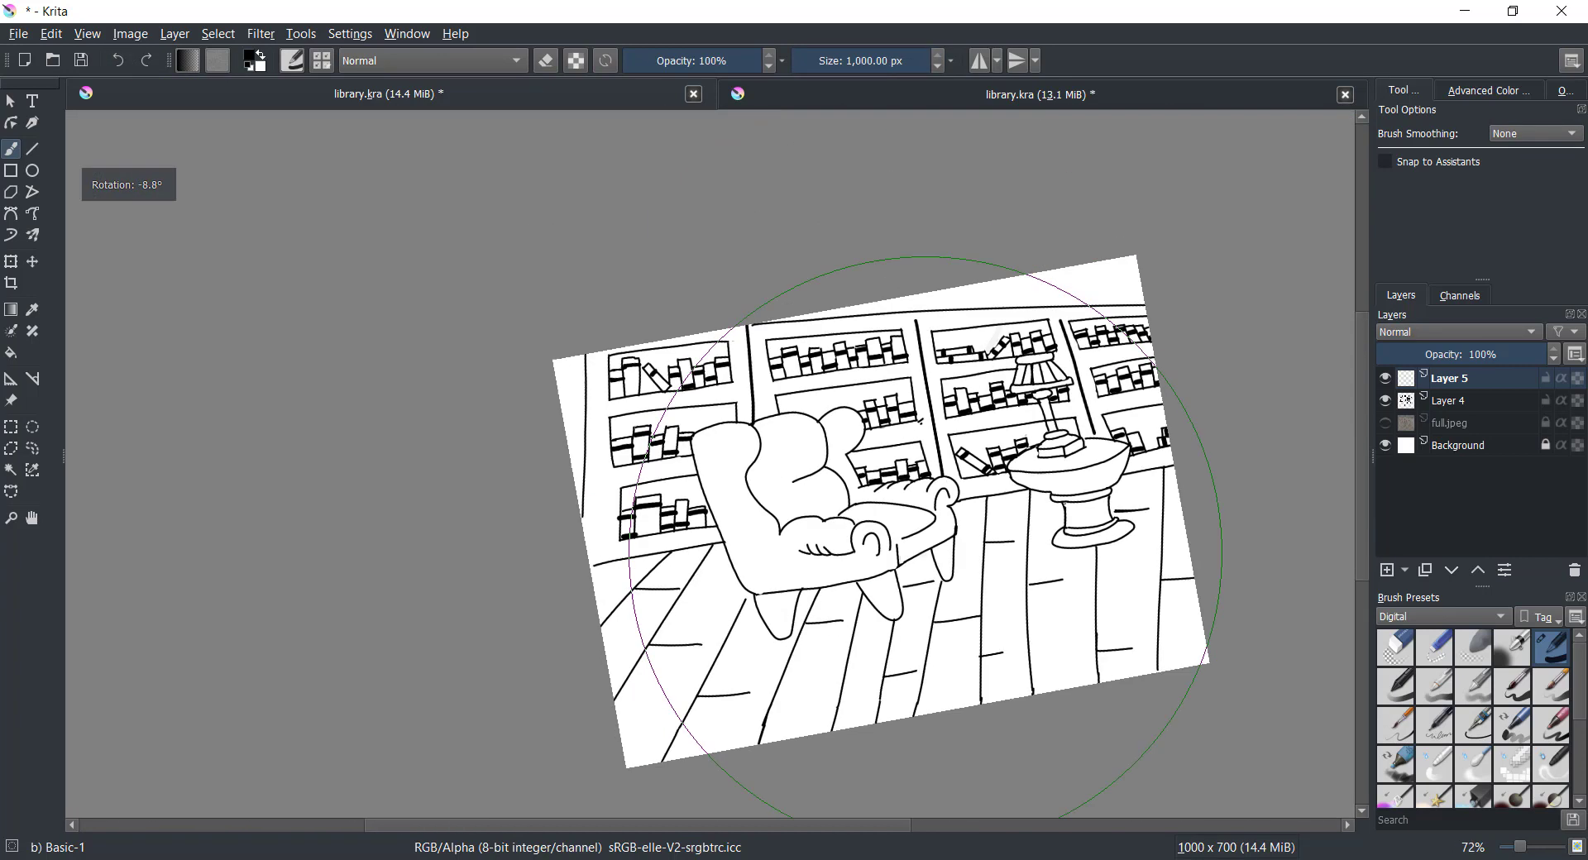
{"action": "key", "text": "4"}
{"action": "key", "text": "4"}
{"action": "left_click", "coordinate": [939, 65]}
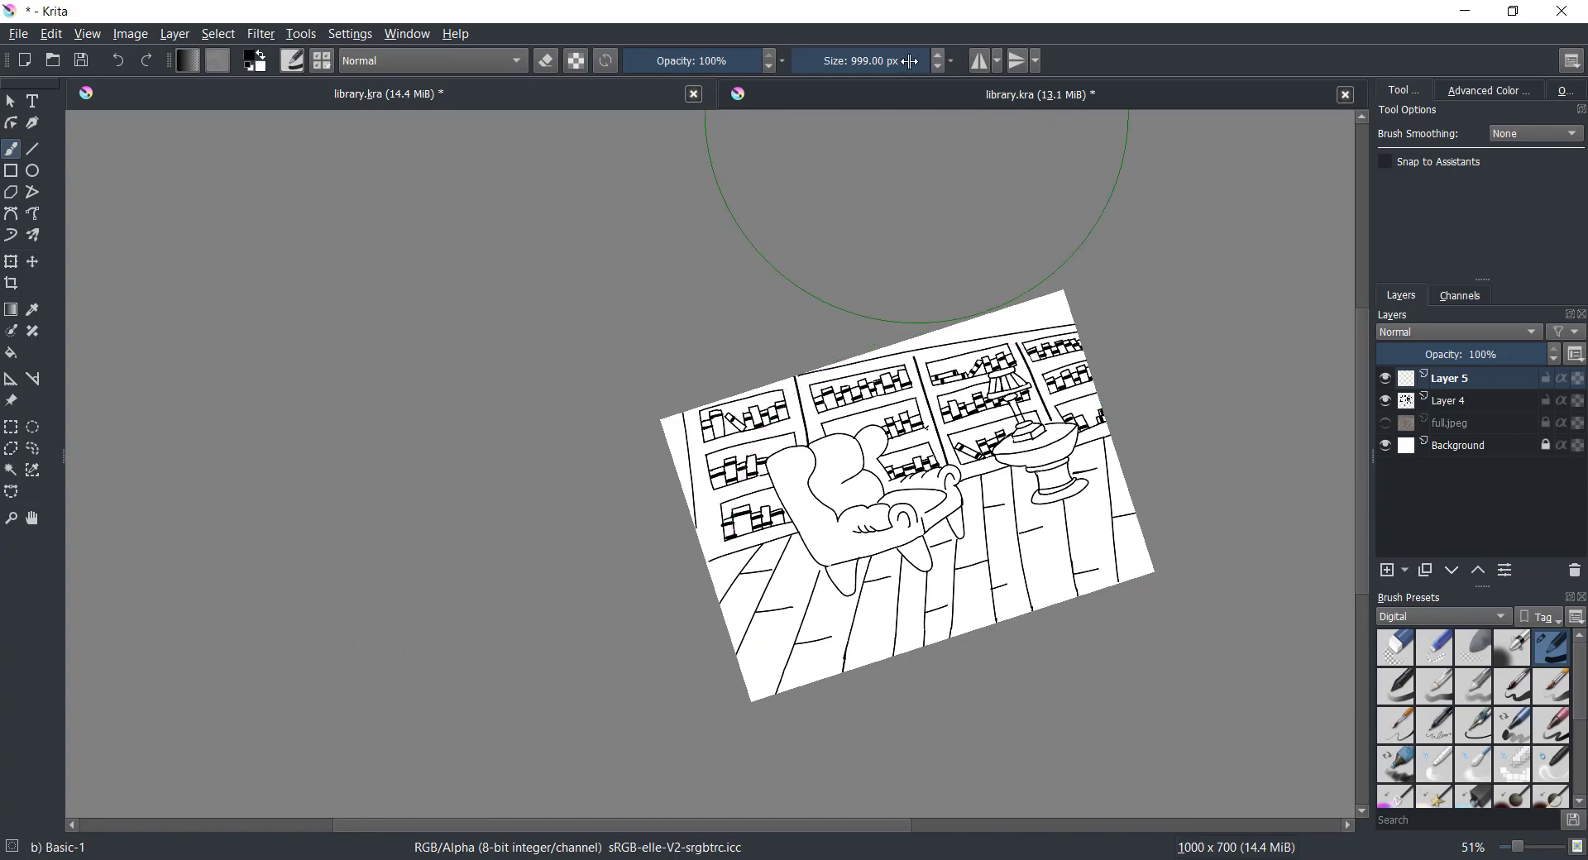
{"action": "left_click_drag", "start_coordinate": [938, 63], "coordinate": [934, 56]}
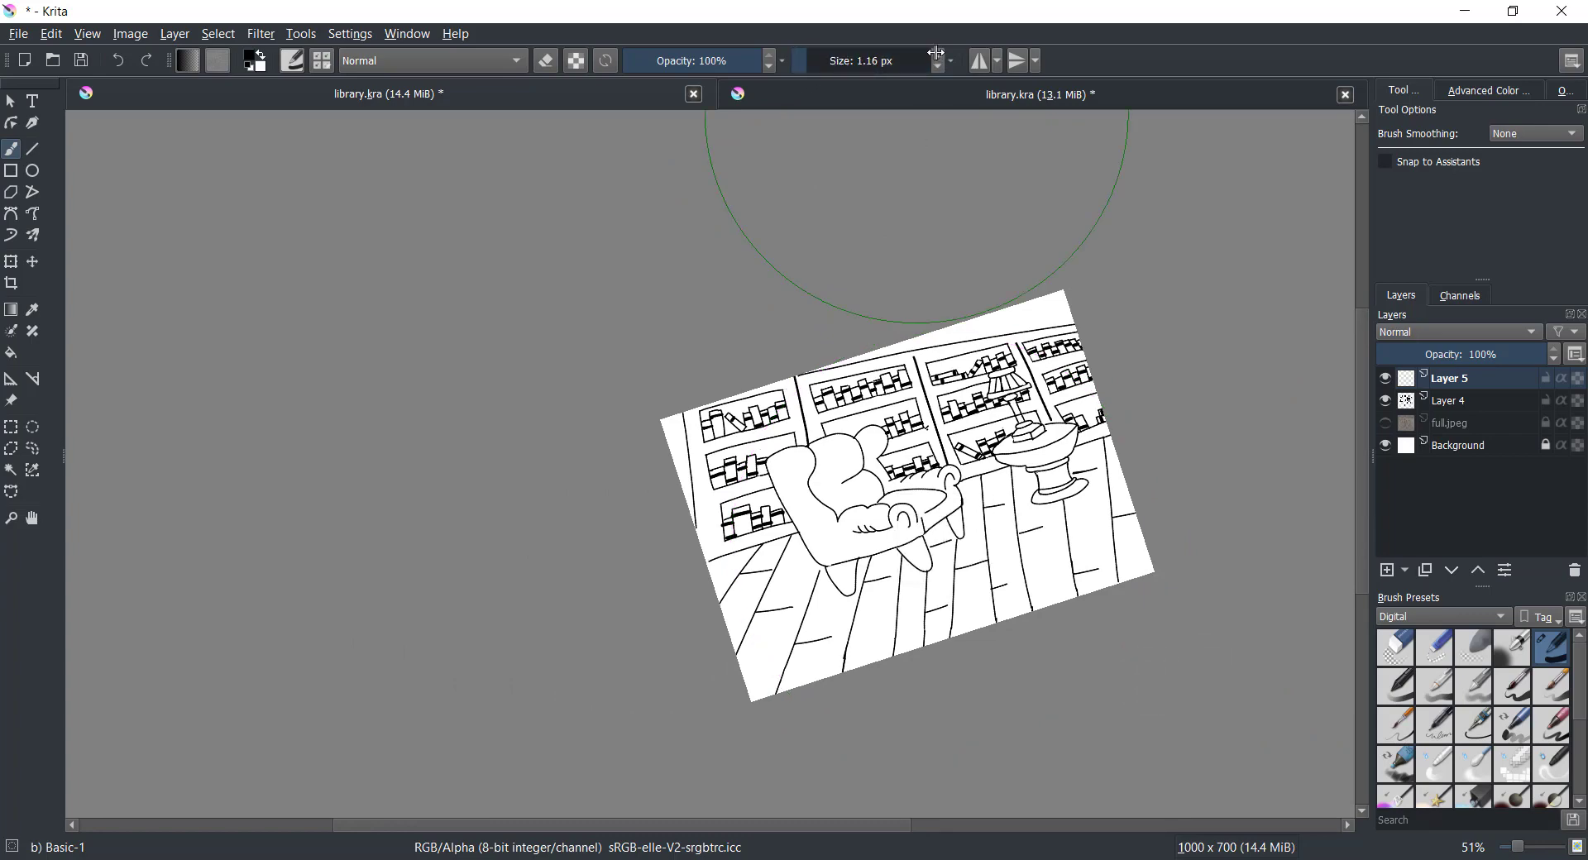
{"action": "scroll", "coordinate": [712, 464], "scroll_direction": "up", "scroll_amount": 5}
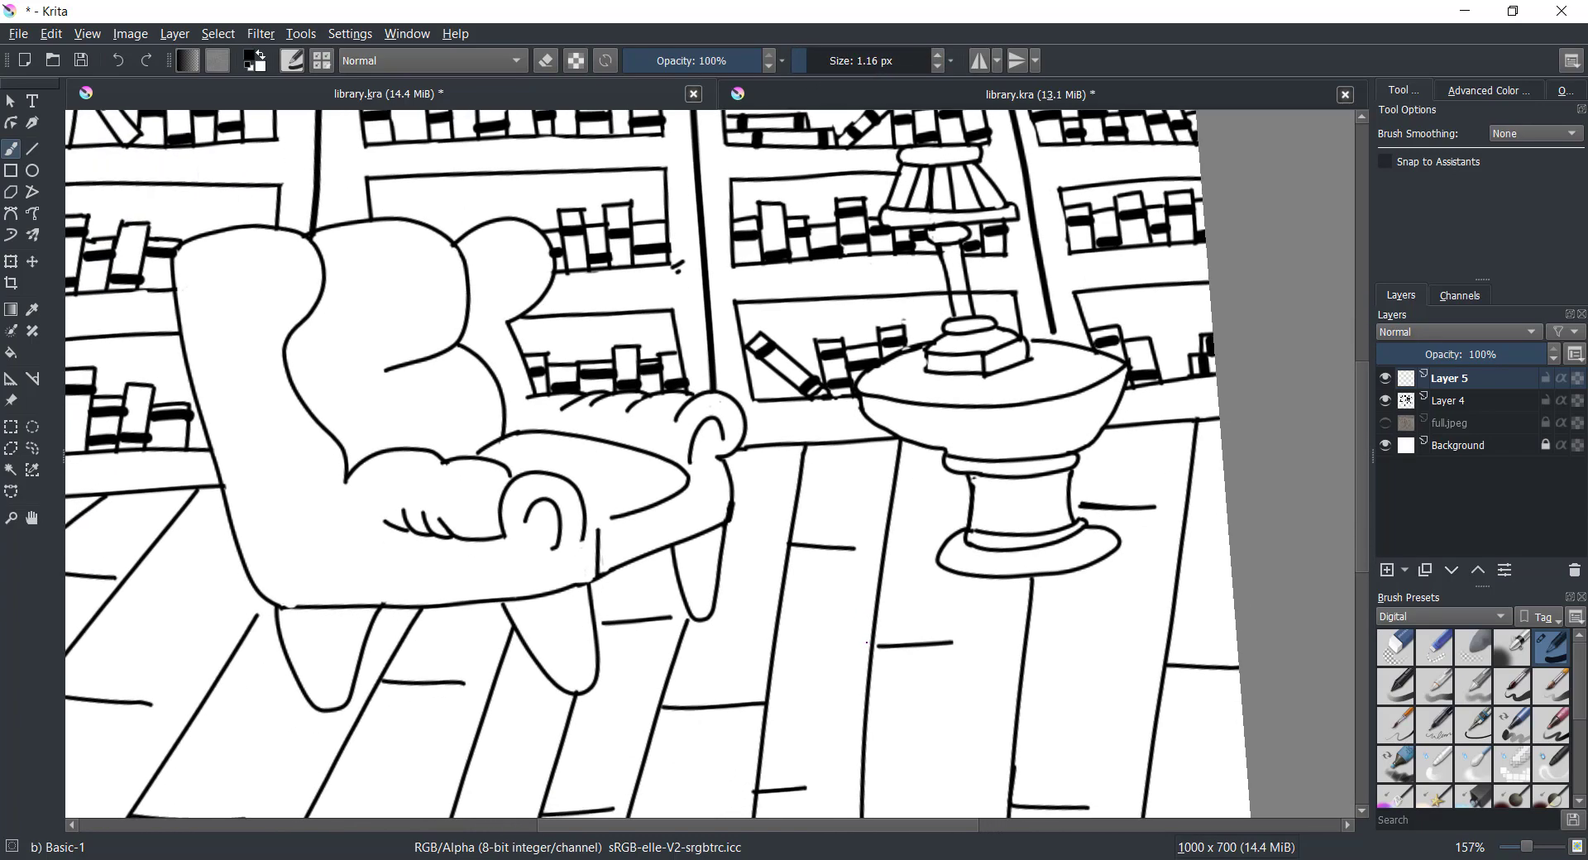
Step: Erase the stray marks beside the armchair and return to drawing mode
{"action": "key", "text": "e"}
{"action": "left_click_drag", "start_coordinate": [683, 266], "coordinate": [672, 267]}
{"action": "key", "text": "e"}
{"action": "key", "text": "e"}
Step: Hatch the armchair's left side, front-left leg and lower left edge
{"action": "mouse_move", "coordinate": [217, 430]}
{"action": "left_mouse_down"}
{"action": "mouse_move", "coordinate": [233, 413]}
{"action": "mouse_move", "coordinate": [259, 558]}
{"action": "mouse_move", "coordinate": [316, 677]}
{"action": "left_mouse_up"}
{"action": "left_click_drag", "start_coordinate": [290, 623], "coordinate": [311, 690]}
{"action": "left_click_drag", "start_coordinate": [313, 678], "coordinate": [319, 699]}
{"action": "mouse_move", "coordinate": [354, 622]}
{"action": "left_mouse_down"}
{"action": "mouse_move", "coordinate": [374, 610]}
{"action": "mouse_move", "coordinate": [344, 700]}
{"action": "mouse_move", "coordinate": [355, 674]}
{"action": "left_mouse_up"}
{"action": "left_click_drag", "start_coordinate": [329, 699], "coordinate": [356, 688]}
{"action": "mouse_move", "coordinate": [242, 536]}
{"action": "left_mouse_down"}
{"action": "mouse_move", "coordinate": [258, 584]}
{"action": "mouse_move", "coordinate": [303, 604]}
{"action": "left_mouse_up"}
{"action": "mouse_move", "coordinate": [318, 583]}
{"action": "left_mouse_down"}
{"action": "mouse_move", "coordinate": [325, 602]}
{"action": "mouse_move", "coordinate": [291, 589]}
{"action": "left_mouse_up"}
{"action": "left_click_drag", "start_coordinate": [273, 598], "coordinate": [308, 602]}
{"action": "left_click_drag", "start_coordinate": [306, 600], "coordinate": [309, 588]}
{"action": "left_click_drag", "start_coordinate": [318, 599], "coordinate": [323, 588]}
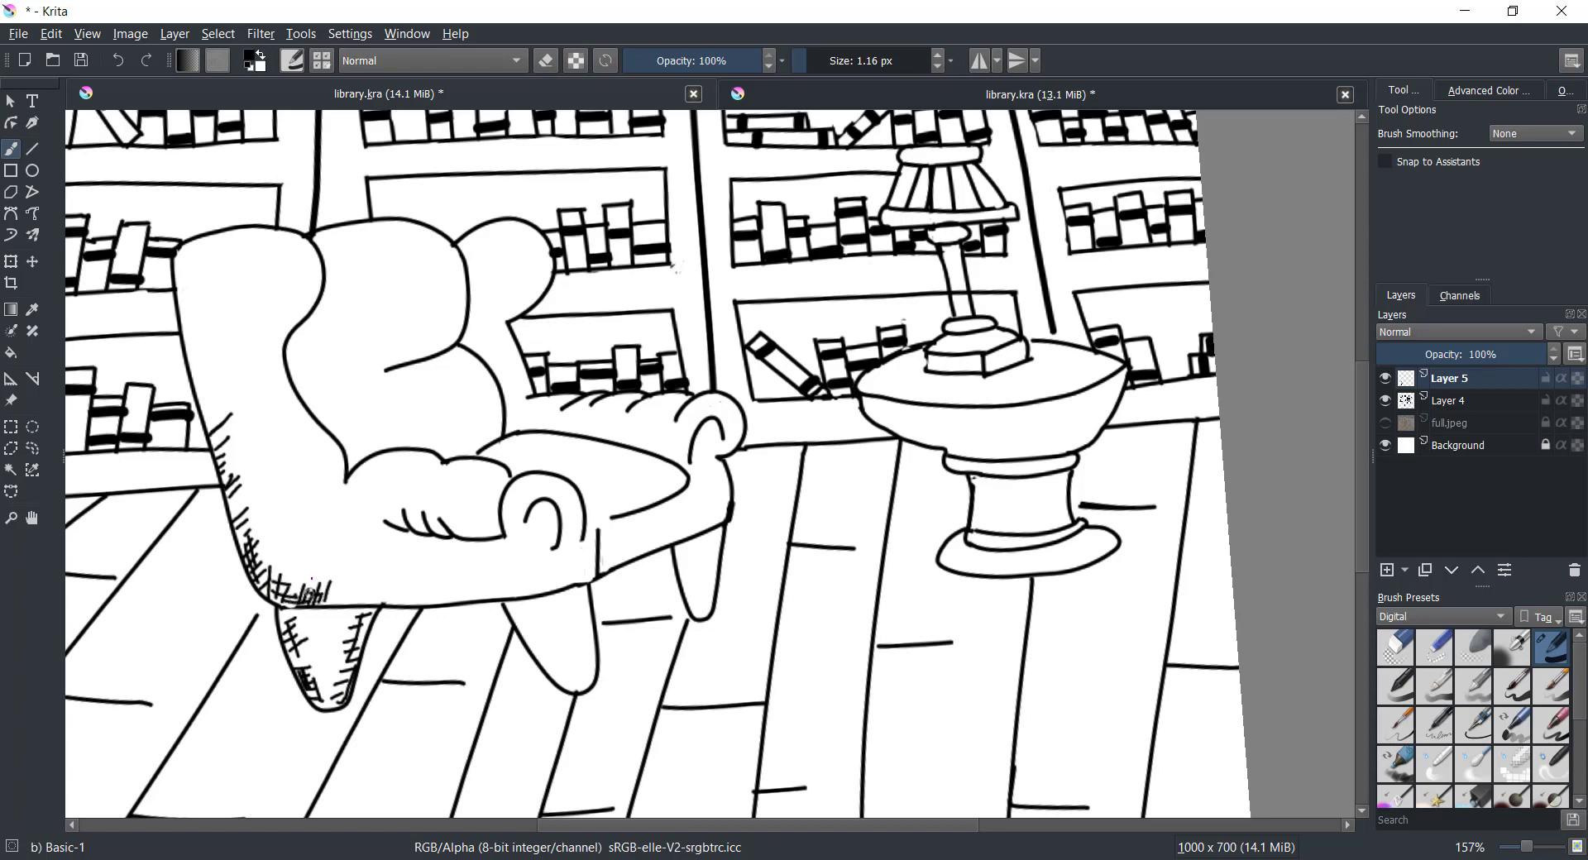
Step: Cross-hatch the top and inner curve of the chair back, redoing a curved stroke
{"action": "left_click_drag", "start_coordinate": [217, 248], "coordinate": [289, 266]}
{"action": "mouse_move", "coordinate": [289, 250]}
{"action": "left_mouse_down"}
{"action": "mouse_move", "coordinate": [297, 274]}
{"action": "mouse_move", "coordinate": [281, 246]}
{"action": "left_mouse_up"}
{"action": "key", "text": "ctrl+z"}
{"action": "left_click_drag", "start_coordinate": [277, 255], "coordinate": [304, 260]}
{"action": "mouse_move", "coordinate": [287, 270]}
{"action": "left_mouse_down"}
{"action": "mouse_move", "coordinate": [306, 281]}
{"action": "mouse_move", "coordinate": [279, 320]}
{"action": "left_mouse_up"}
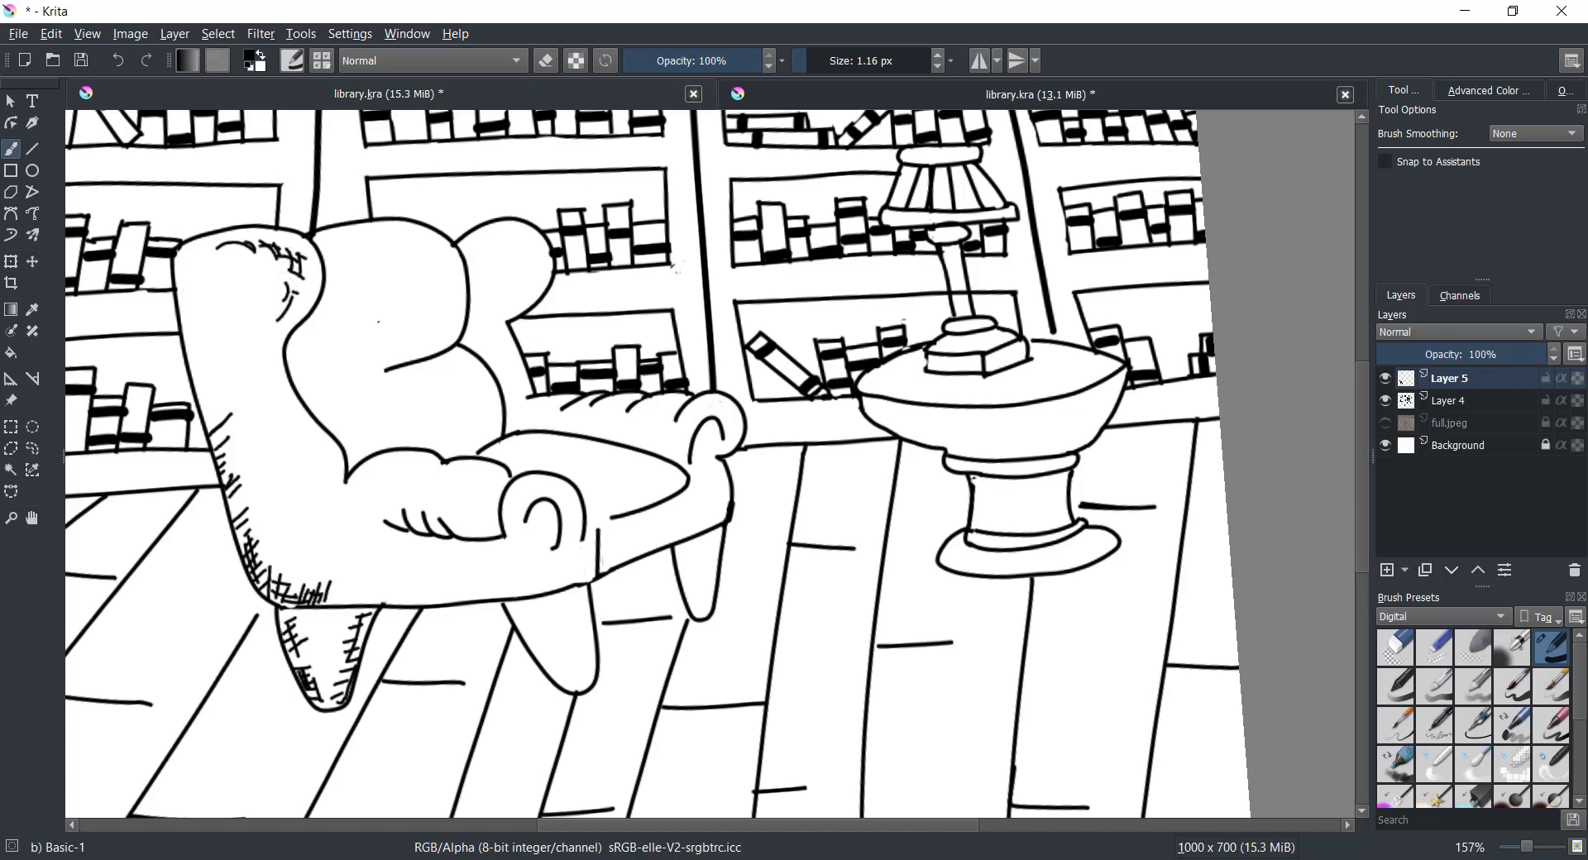
{"action": "left_click_drag", "start_coordinate": [395, 368], "coordinate": [460, 315]}
{"action": "left_click_drag", "start_coordinate": [418, 358], "coordinate": [447, 342]}
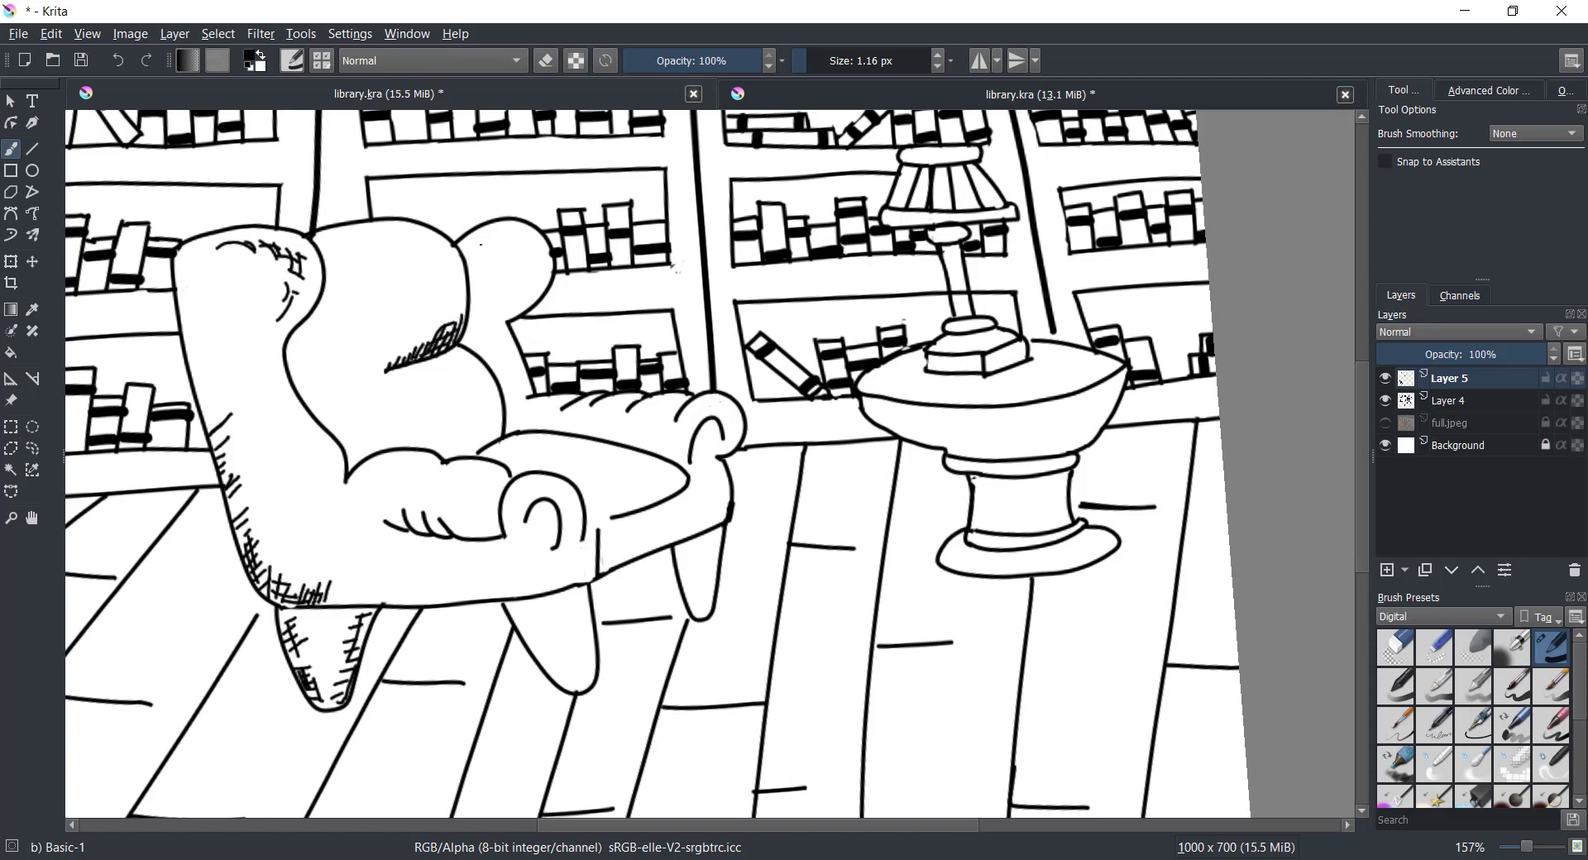
Step: Hatch the chair's upper-right bump and along the seat's back edge
{"action": "mouse_move", "coordinate": [460, 251]}
{"action": "left_mouse_down"}
{"action": "mouse_move", "coordinate": [523, 221]}
{"action": "mouse_move", "coordinate": [509, 241]}
{"action": "left_mouse_up"}
{"action": "left_click_drag", "start_coordinate": [496, 238], "coordinate": [521, 231]}
{"action": "left_click_drag", "start_coordinate": [541, 409], "coordinate": [553, 394]}
{"action": "mouse_move", "coordinate": [546, 409]}
{"action": "left_mouse_down"}
{"action": "mouse_move", "coordinate": [568, 392]}
{"action": "mouse_move", "coordinate": [546, 397]}
{"action": "left_mouse_up"}
{"action": "left_click_drag", "start_coordinate": [540, 404], "coordinate": [582, 396]}
{"action": "left_click_drag", "start_coordinate": [579, 410], "coordinate": [630, 392]}
{"action": "left_click_drag", "start_coordinate": [602, 409], "coordinate": [681, 392]}
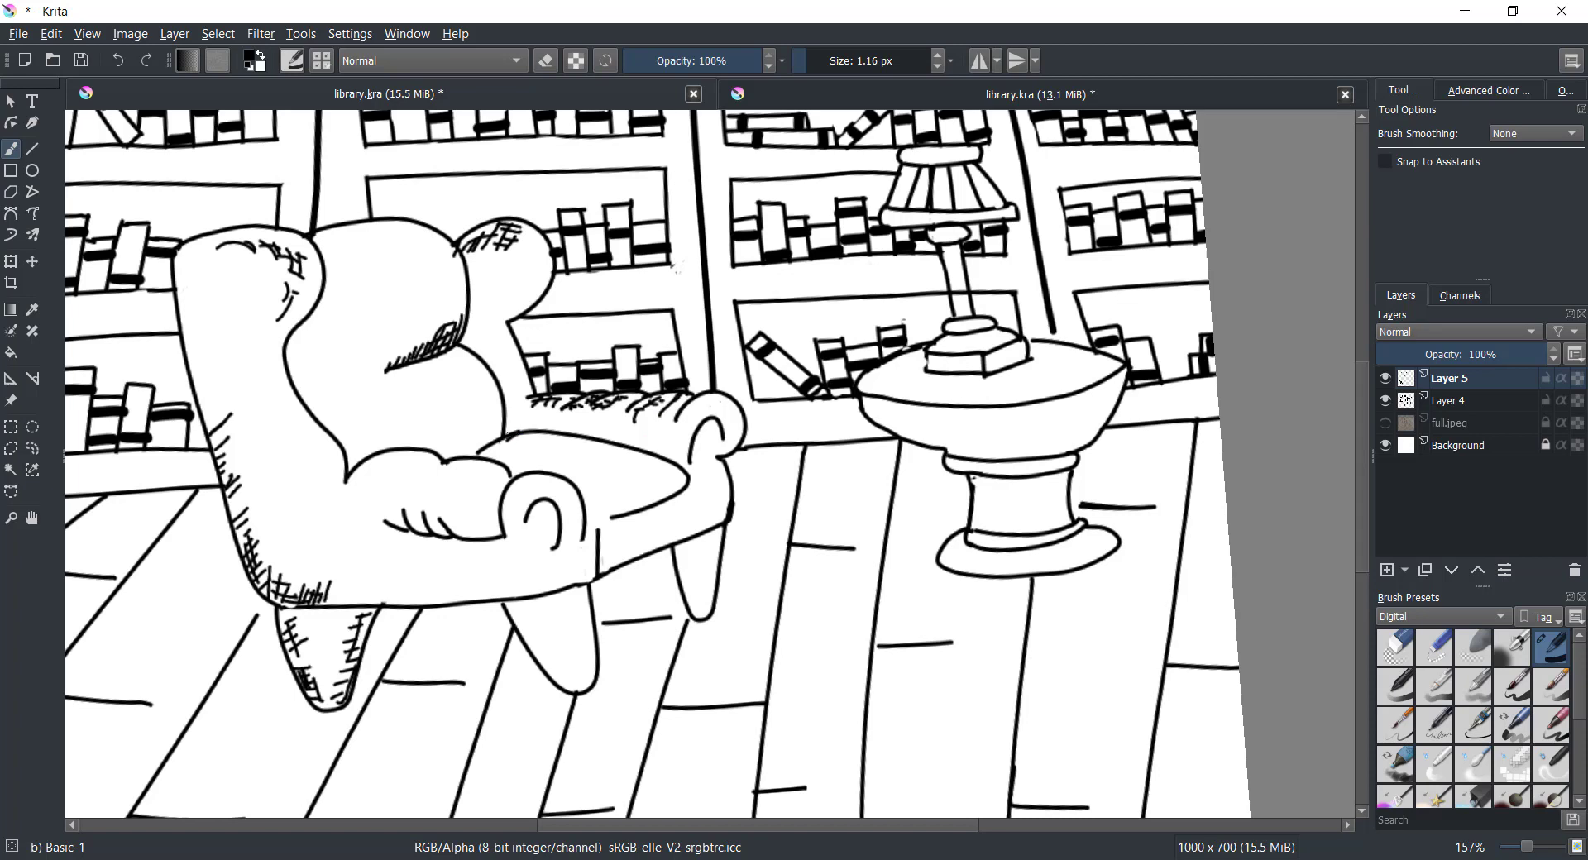
Step: Cross-hatch the inner back above the seat and the side near the left armrest
{"action": "left_click_drag", "start_coordinate": [479, 419], "coordinate": [503, 410]}
{"action": "mouse_move", "coordinate": [465, 449]}
{"action": "left_mouse_down"}
{"action": "mouse_move", "coordinate": [500, 420]}
{"action": "mouse_move", "coordinate": [476, 451]}
{"action": "left_mouse_up"}
{"action": "left_click_drag", "start_coordinate": [493, 395], "coordinate": [474, 443]}
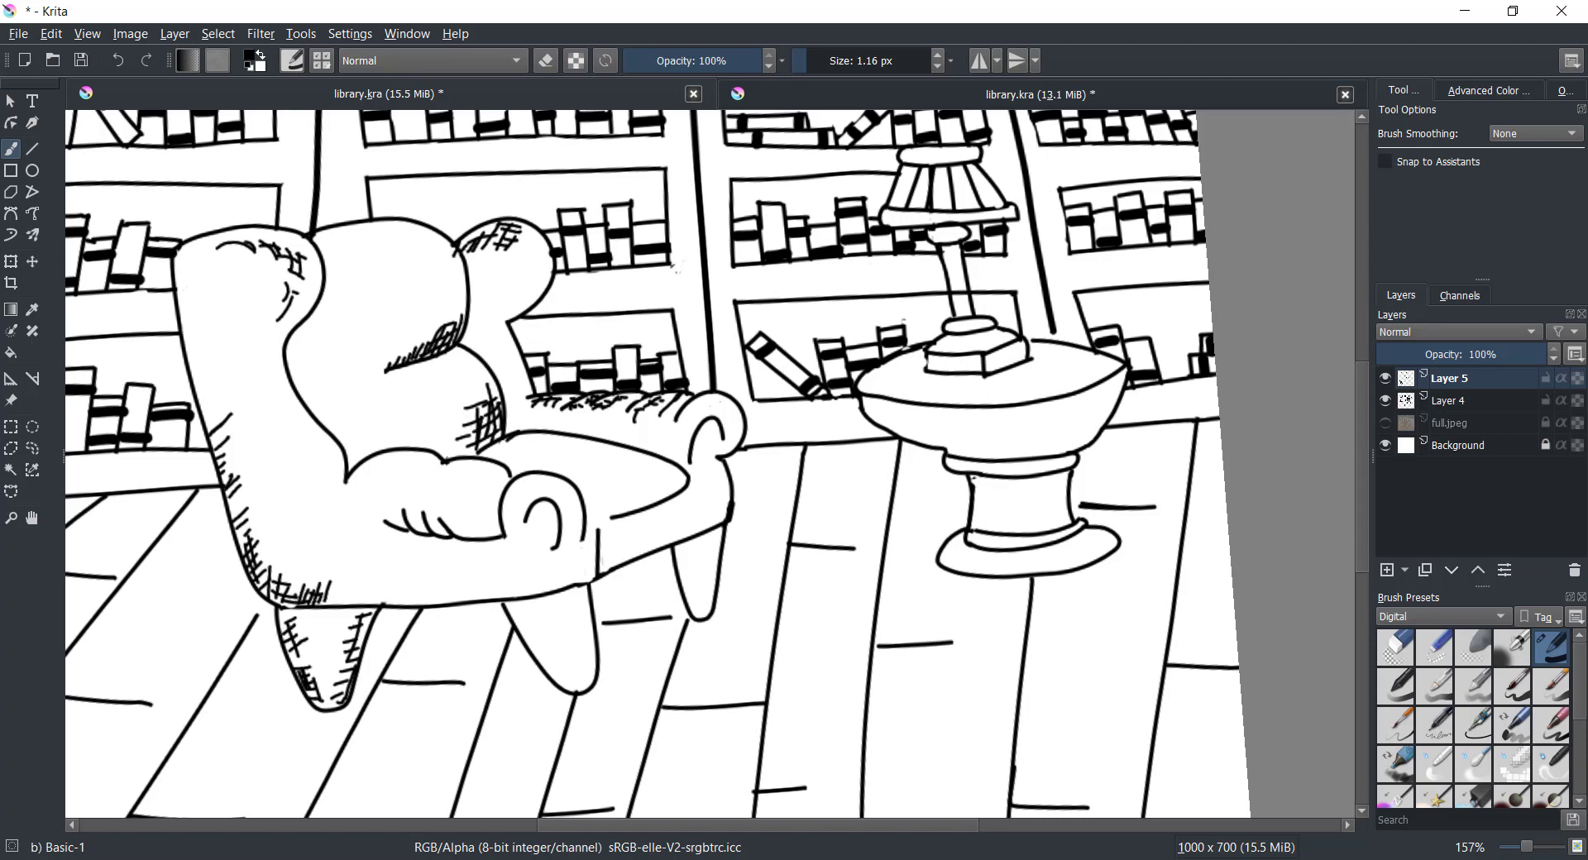
{"action": "left_click_drag", "start_coordinate": [378, 507], "coordinate": [383, 526]}
{"action": "left_click_drag", "start_coordinate": [389, 502], "coordinate": [406, 530]}
{"action": "mouse_move", "coordinate": [413, 508]}
{"action": "left_mouse_down"}
{"action": "mouse_move", "coordinate": [424, 529]}
{"action": "mouse_move", "coordinate": [499, 538]}
{"action": "mouse_move", "coordinate": [460, 532]}
{"action": "left_mouse_up"}
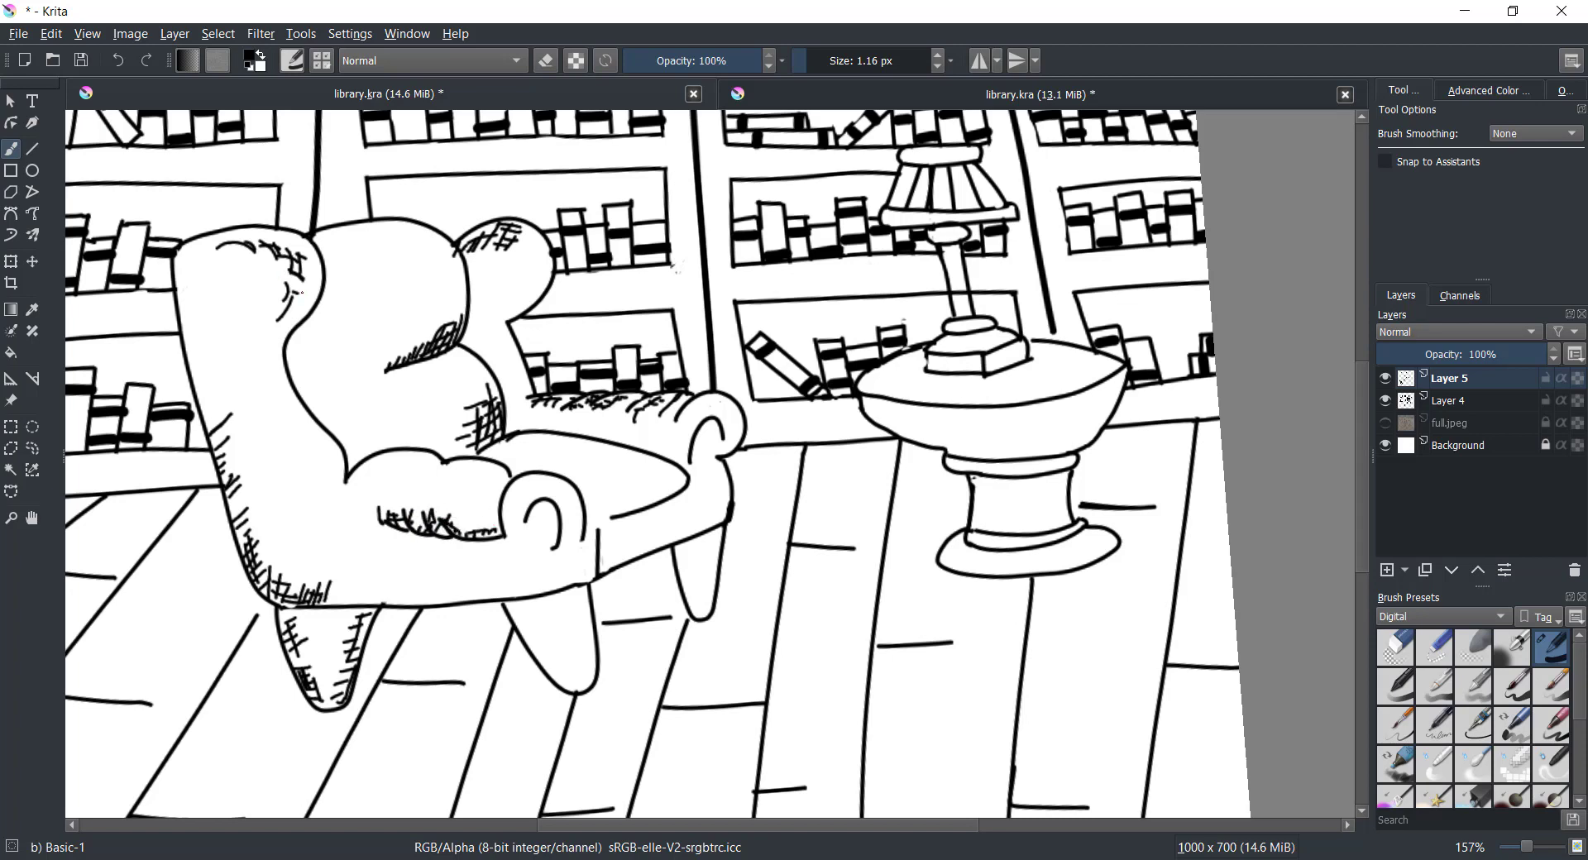
Step: Hatch inside the left wing and add small marks on the chair's top and back
{"action": "left_click_drag", "start_coordinate": [303, 290], "coordinate": [293, 304]}
{"action": "mouse_move", "coordinate": [301, 308]}
{"action": "left_mouse_down"}
{"action": "mouse_move", "coordinate": [270, 363]}
{"action": "mouse_move", "coordinate": [289, 418]}
{"action": "left_mouse_up"}
{"action": "left_click_drag", "start_coordinate": [316, 247], "coordinate": [387, 228]}
{"action": "mouse_move", "coordinate": [297, 372]}
{"action": "left_mouse_down"}
{"action": "mouse_move", "coordinate": [358, 379]}
{"action": "mouse_move", "coordinate": [309, 386]}
{"action": "mouse_move", "coordinate": [383, 415]}
{"action": "left_mouse_up"}
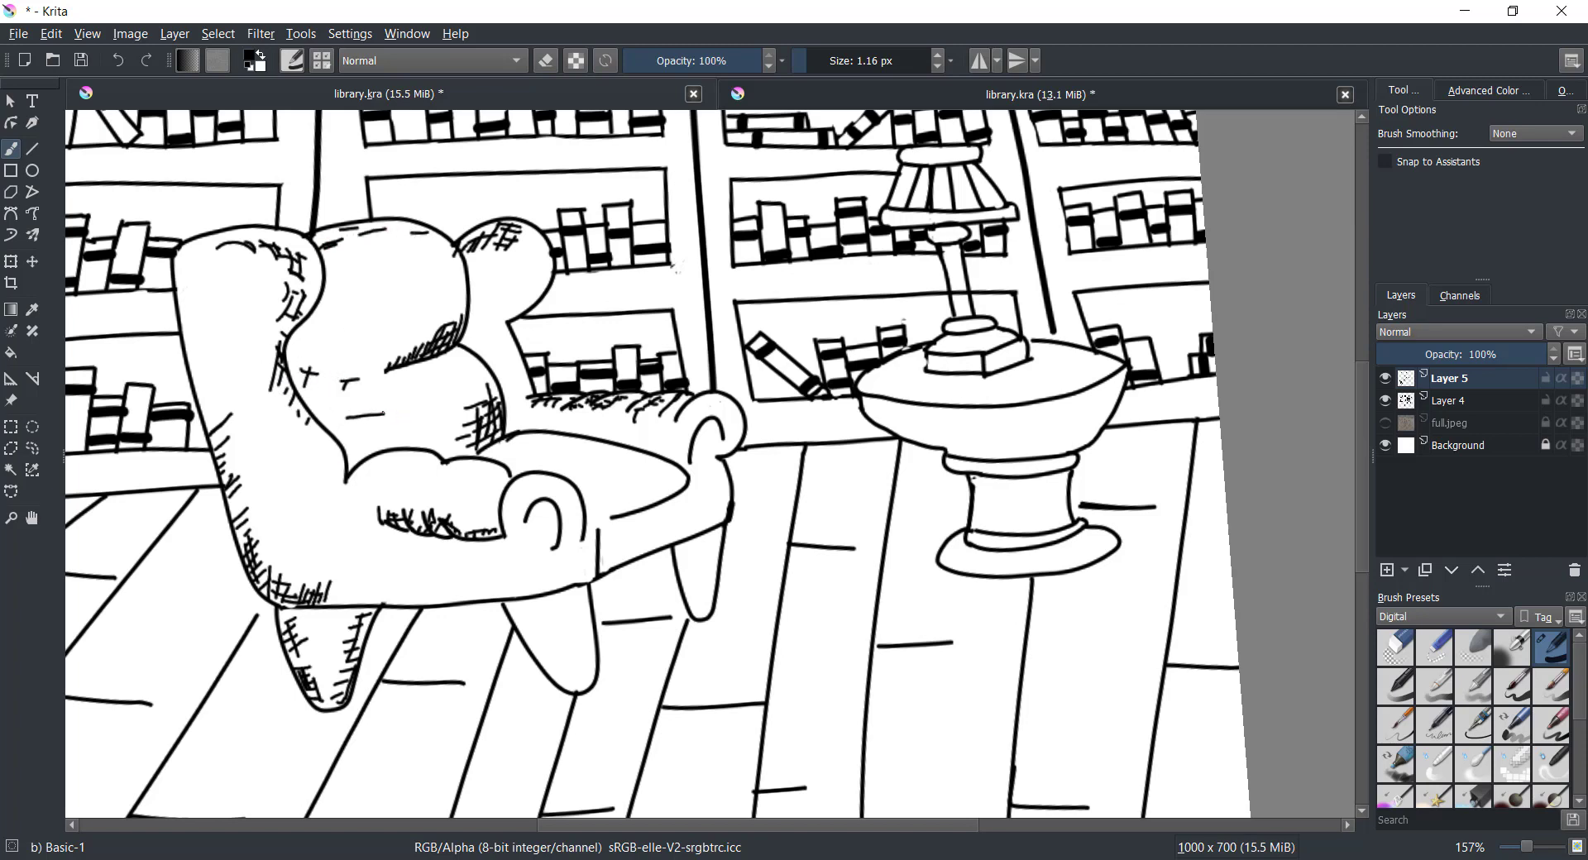
Step: Hatch across the seat, inside the left armrest curl and the front-right leg
{"action": "mouse_move", "coordinate": [531, 434]}
{"action": "left_mouse_down"}
{"action": "mouse_move", "coordinate": [616, 454]}
{"action": "mouse_move", "coordinate": [642, 485]}
{"action": "left_mouse_up"}
{"action": "left_click_drag", "start_coordinate": [531, 514], "coordinate": [536, 520]}
{"action": "left_click_drag", "start_coordinate": [545, 500], "coordinate": [546, 542]}
{"action": "mouse_move", "coordinate": [559, 507]}
{"action": "left_mouse_down"}
{"action": "mouse_move", "coordinate": [531, 531]}
{"action": "mouse_move", "coordinate": [536, 506]}
{"action": "mouse_move", "coordinate": [565, 525]}
{"action": "left_mouse_up"}
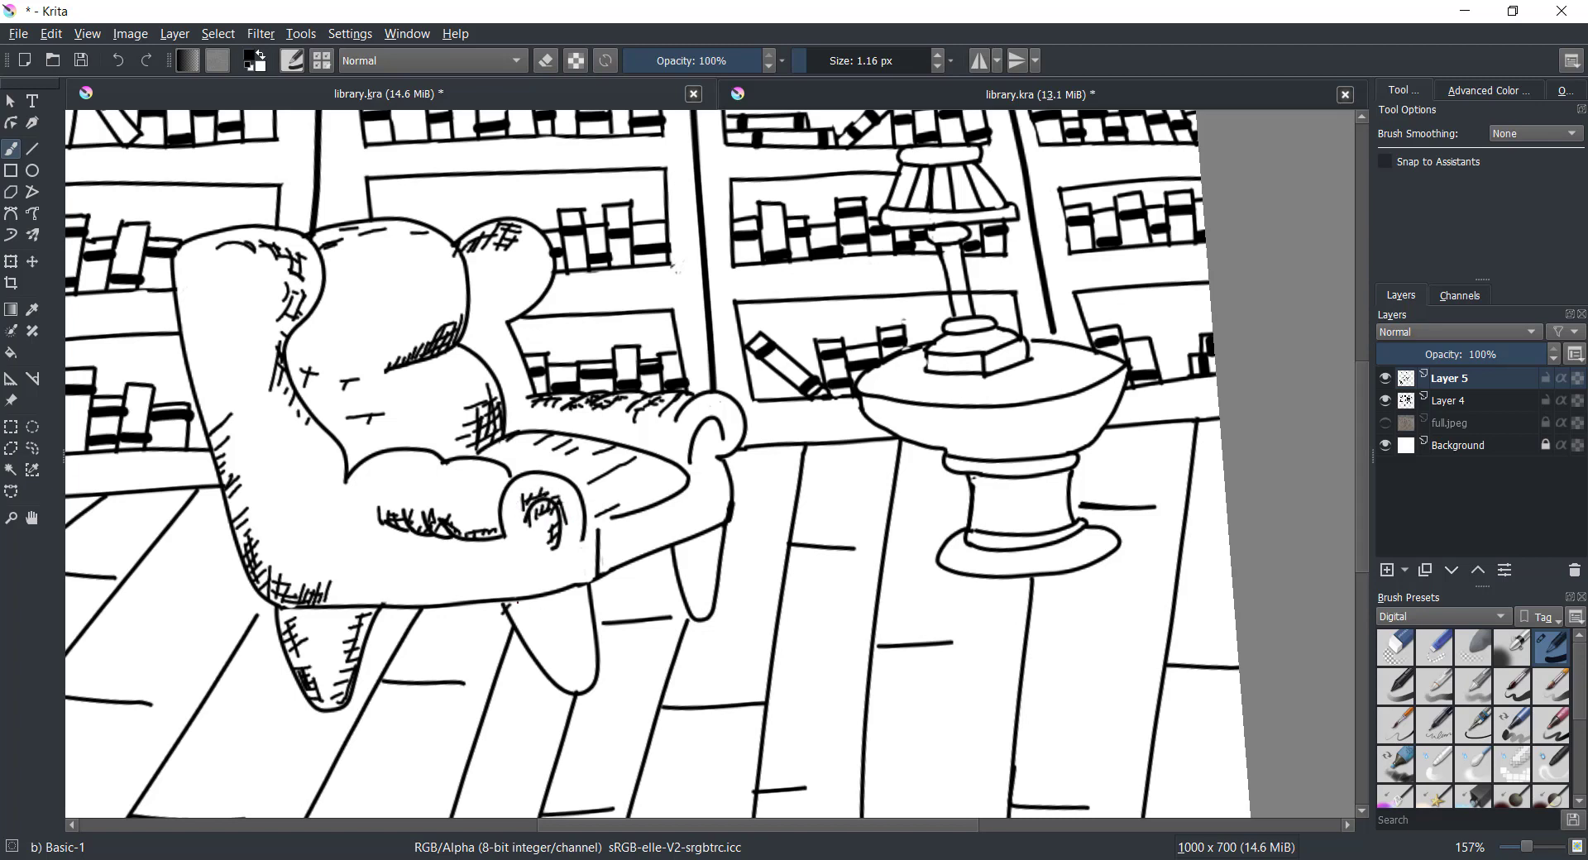
{"action": "mouse_move", "coordinate": [513, 602]}
{"action": "left_mouse_down"}
{"action": "mouse_move", "coordinate": [575, 691]}
{"action": "mouse_move", "coordinate": [524, 623]}
{"action": "mouse_move", "coordinate": [590, 597]}
{"action": "mouse_move", "coordinate": [608, 515]}
{"action": "left_mouse_up"}
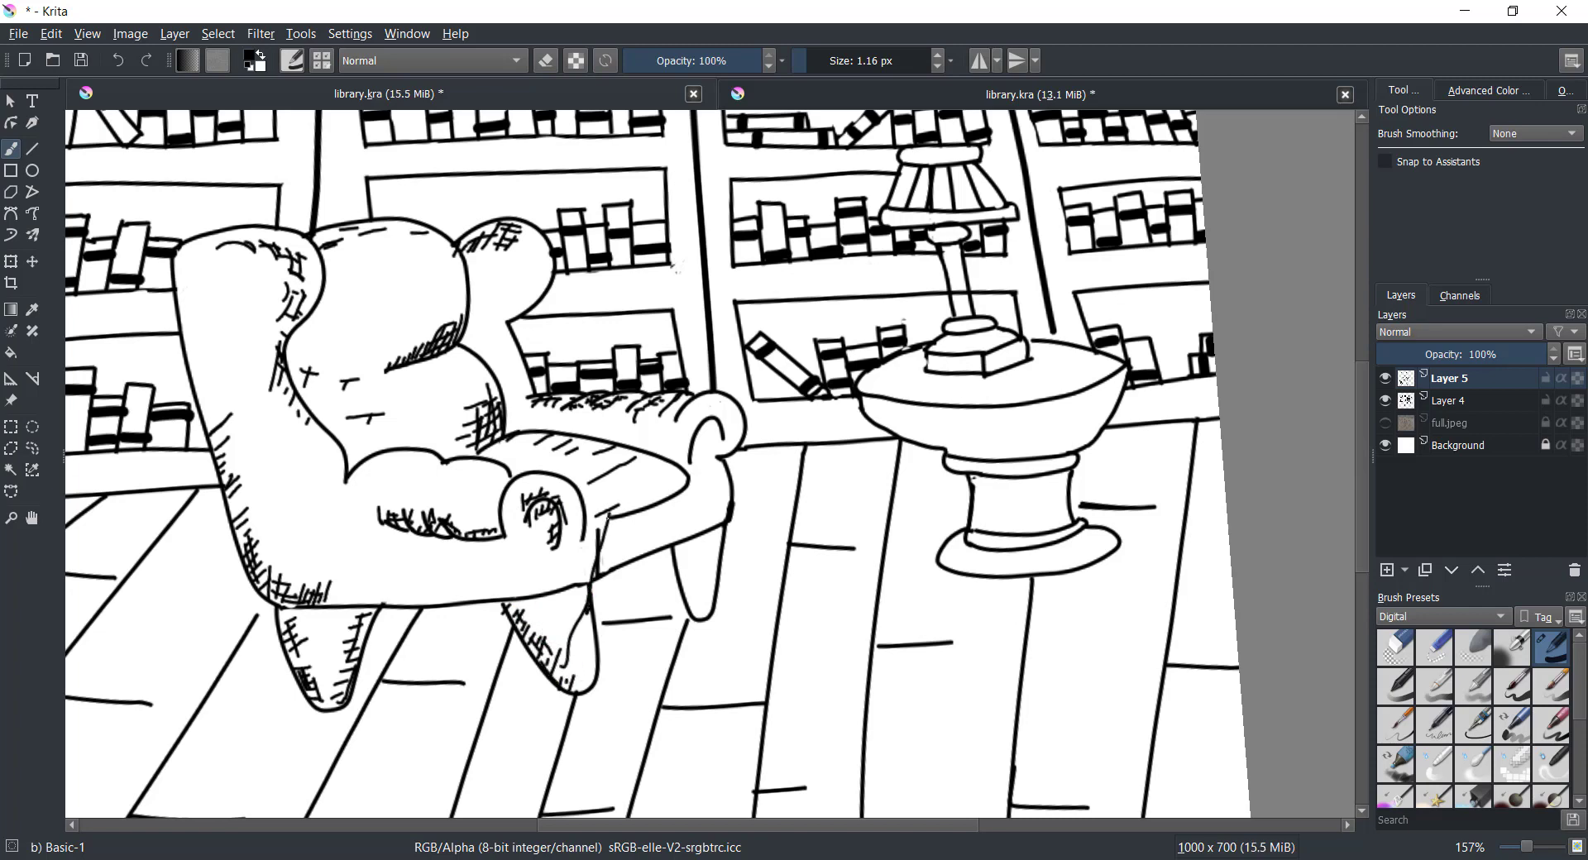
Step: Undo recent strokes and discard trial shading lines on the right armrest
{"action": "left_click", "coordinate": [118, 61]}
{"action": "left_click", "coordinate": [118, 60]}
{"action": "left_click", "coordinate": [118, 61]}
{"action": "left_click", "coordinate": [118, 60]}
{"action": "left_click", "coordinate": [116, 63]}
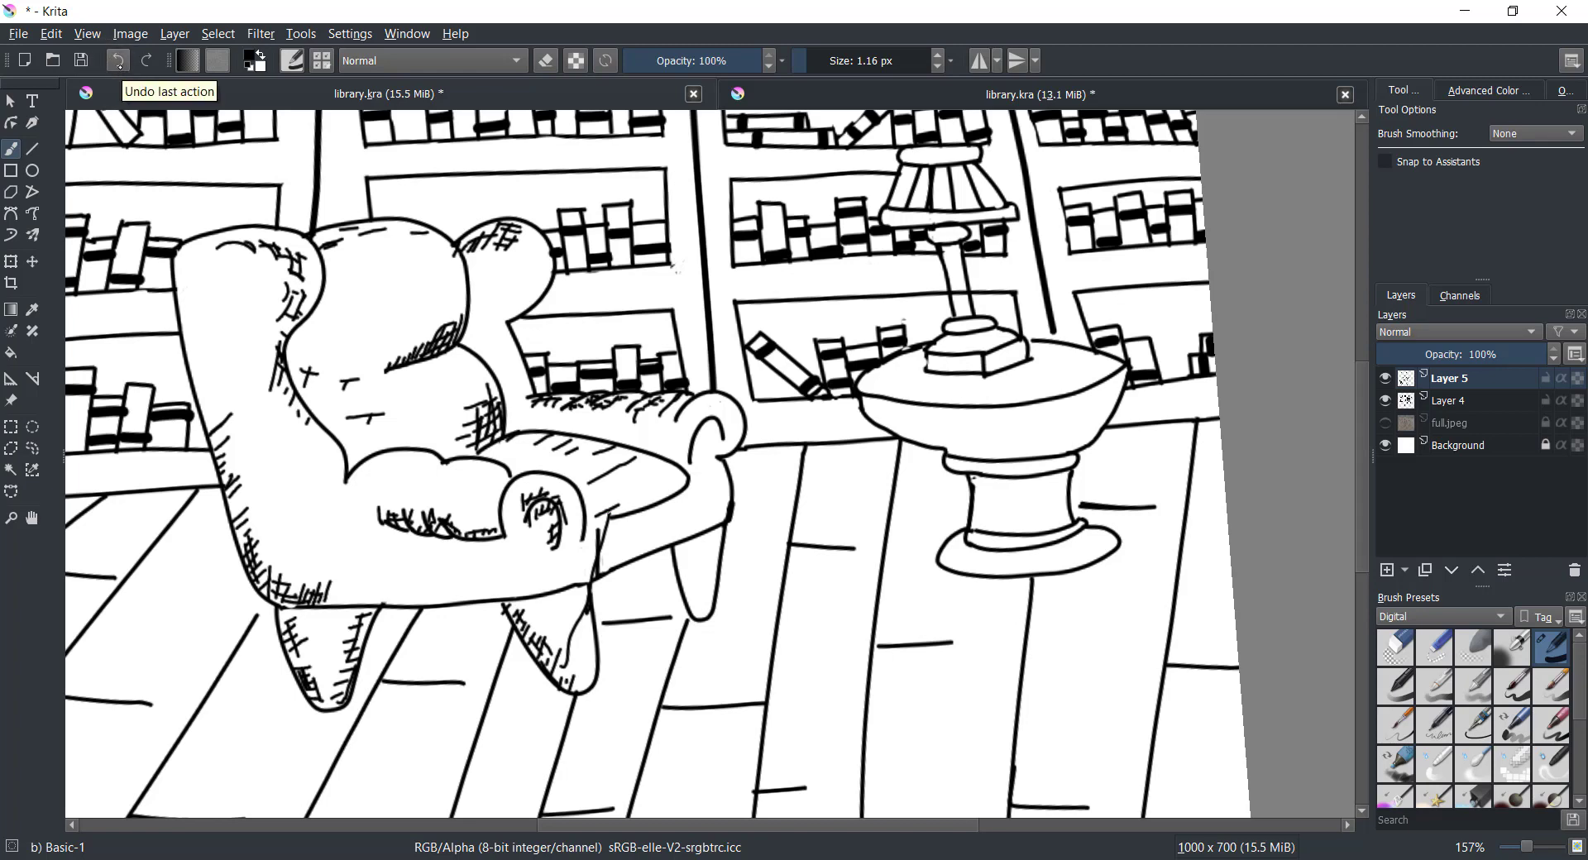
{"action": "left_click_drag", "start_coordinate": [609, 506], "coordinate": [581, 615]}
{"action": "mouse_move", "coordinate": [646, 389]}
{"action": "left_mouse_down"}
{"action": "mouse_move", "coordinate": [582, 577]}
{"action": "mouse_move", "coordinate": [667, 467]}
{"action": "mouse_move", "coordinate": [579, 633]}
{"action": "mouse_move", "coordinate": [756, 582]}
{"action": "left_mouse_up"}
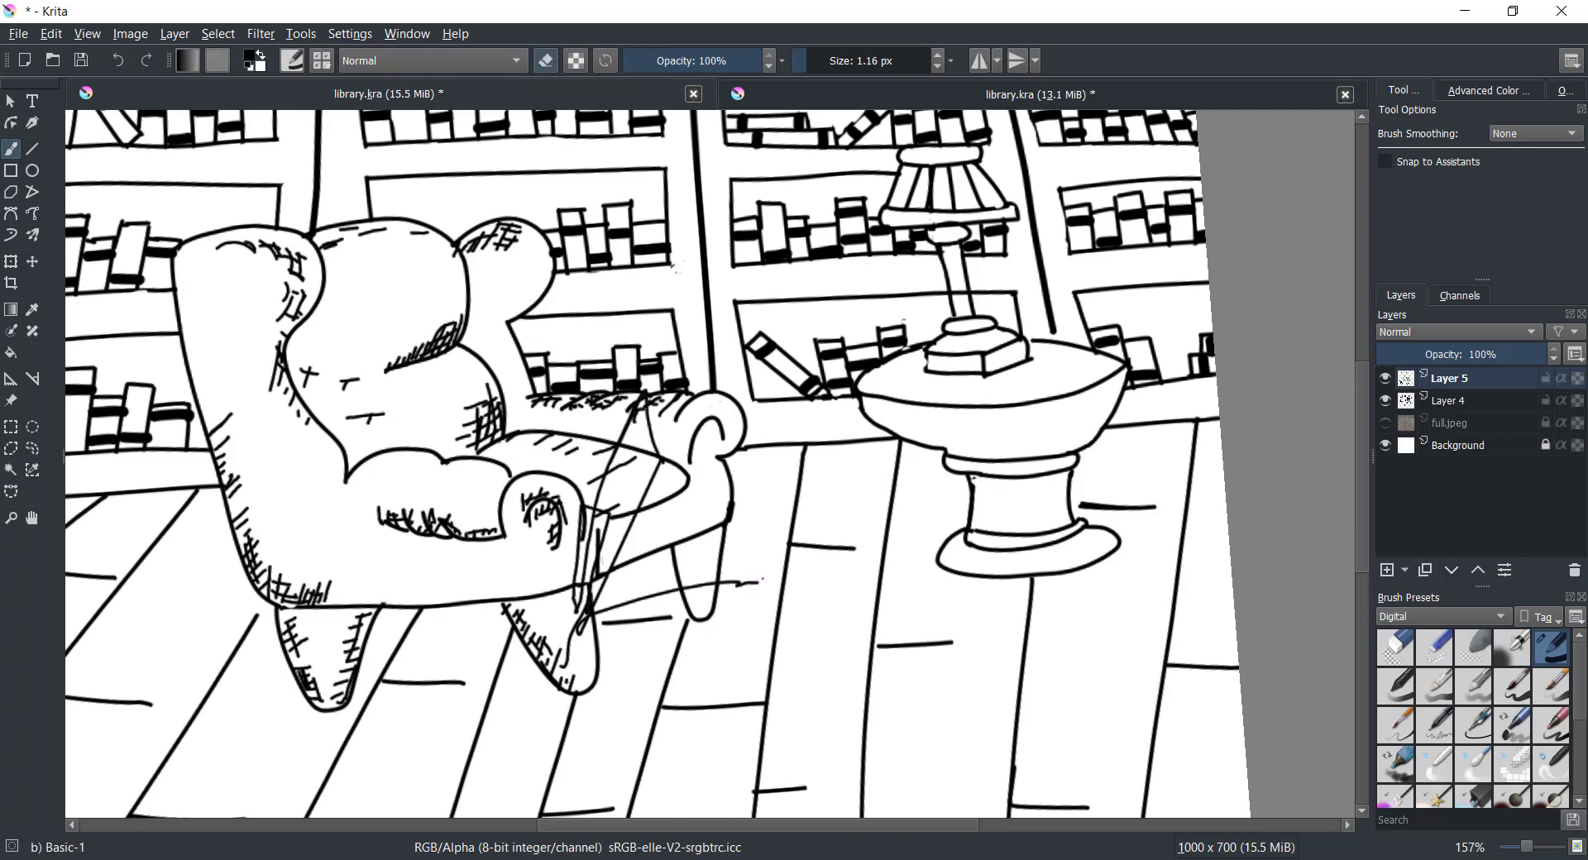
{"action": "left_click", "coordinate": [119, 60]}
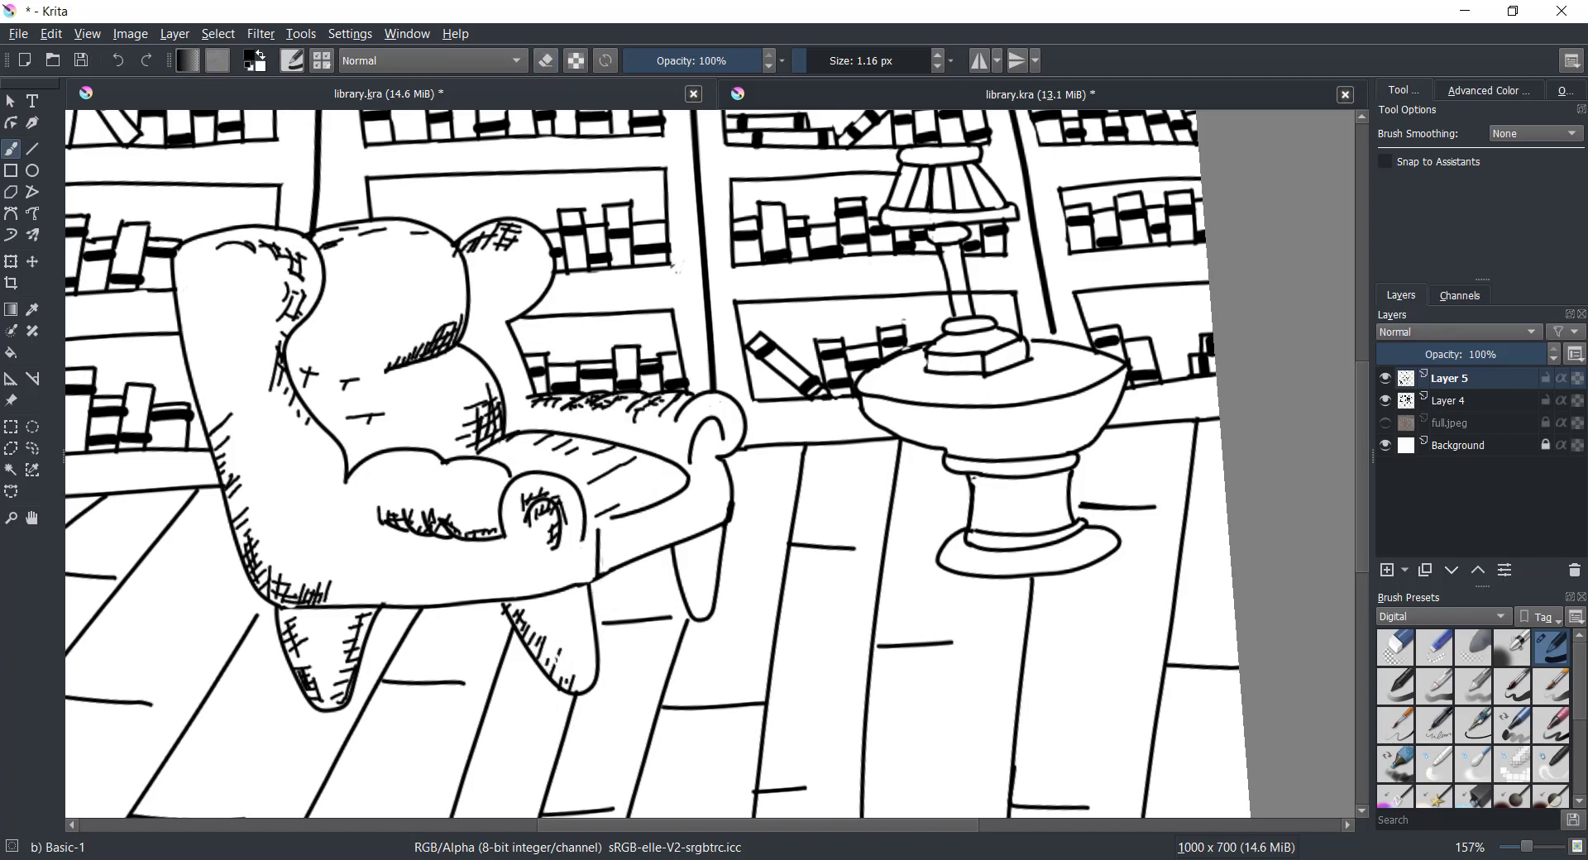
Step: Hatch the chair's front-right and back-right legs and the seat front
{"action": "left_click_drag", "start_coordinate": [526, 643], "coordinate": [542, 657]}
{"action": "left_click_drag", "start_coordinate": [524, 627], "coordinate": [596, 680]}
{"action": "left_click_drag", "start_coordinate": [587, 614], "coordinate": [594, 667]}
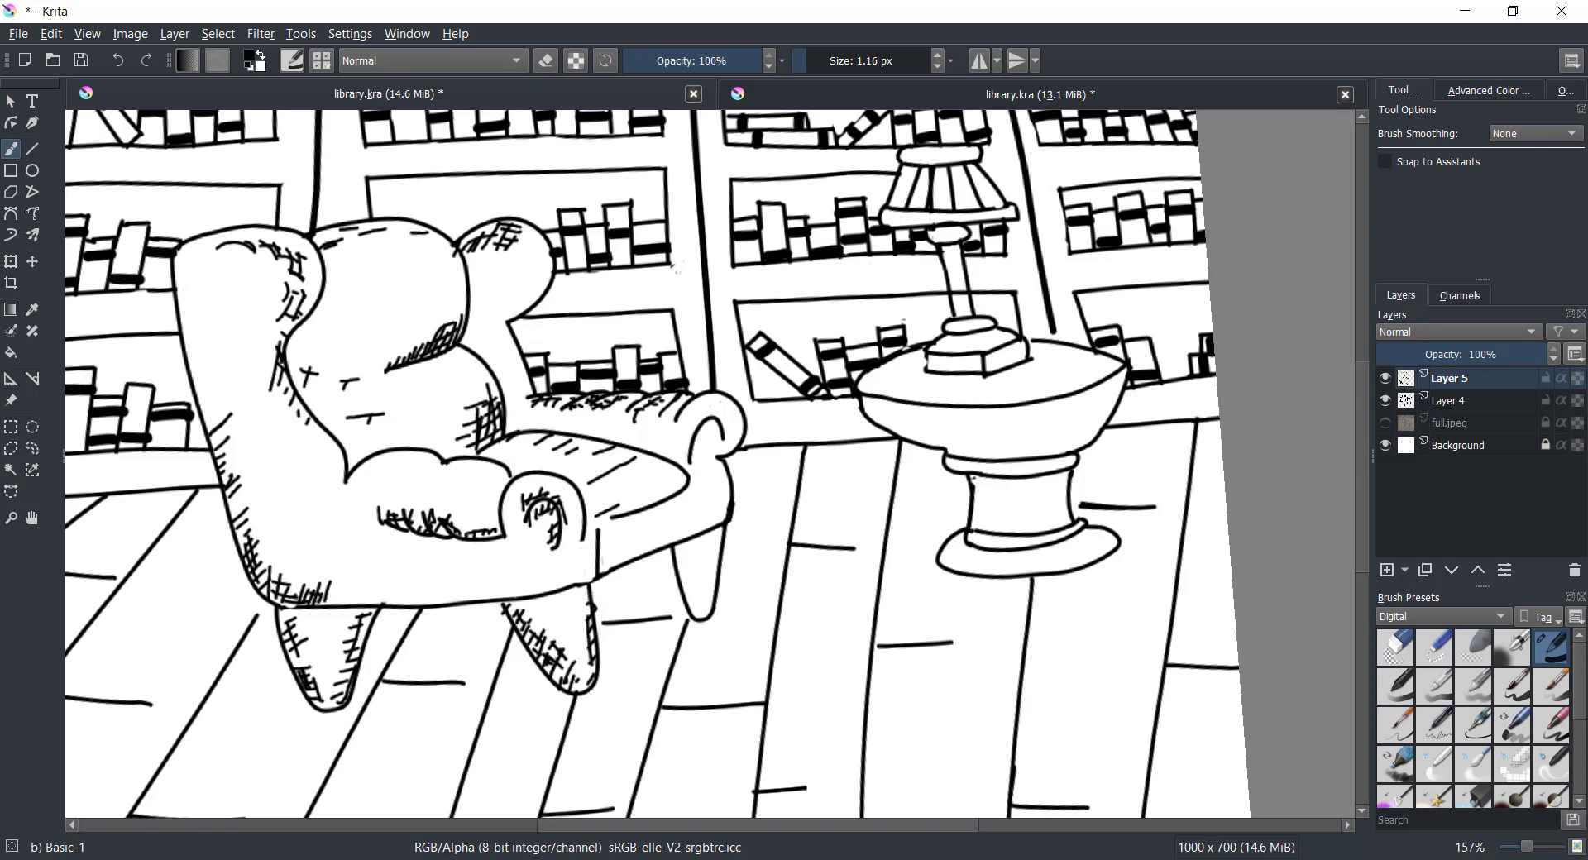
{"action": "left_click_drag", "start_coordinate": [675, 549], "coordinate": [697, 606]}
{"action": "mouse_move", "coordinate": [678, 550]}
{"action": "left_mouse_down"}
{"action": "mouse_move", "coordinate": [697, 625]}
{"action": "mouse_move", "coordinate": [716, 589]}
{"action": "left_mouse_up"}
{"action": "mouse_move", "coordinate": [607, 577]}
{"action": "left_mouse_down"}
{"action": "mouse_move", "coordinate": [633, 531]}
{"action": "mouse_move", "coordinate": [706, 502]}
{"action": "mouse_move", "coordinate": [616, 552]}
{"action": "mouse_move", "coordinate": [680, 535]}
{"action": "left_mouse_up"}
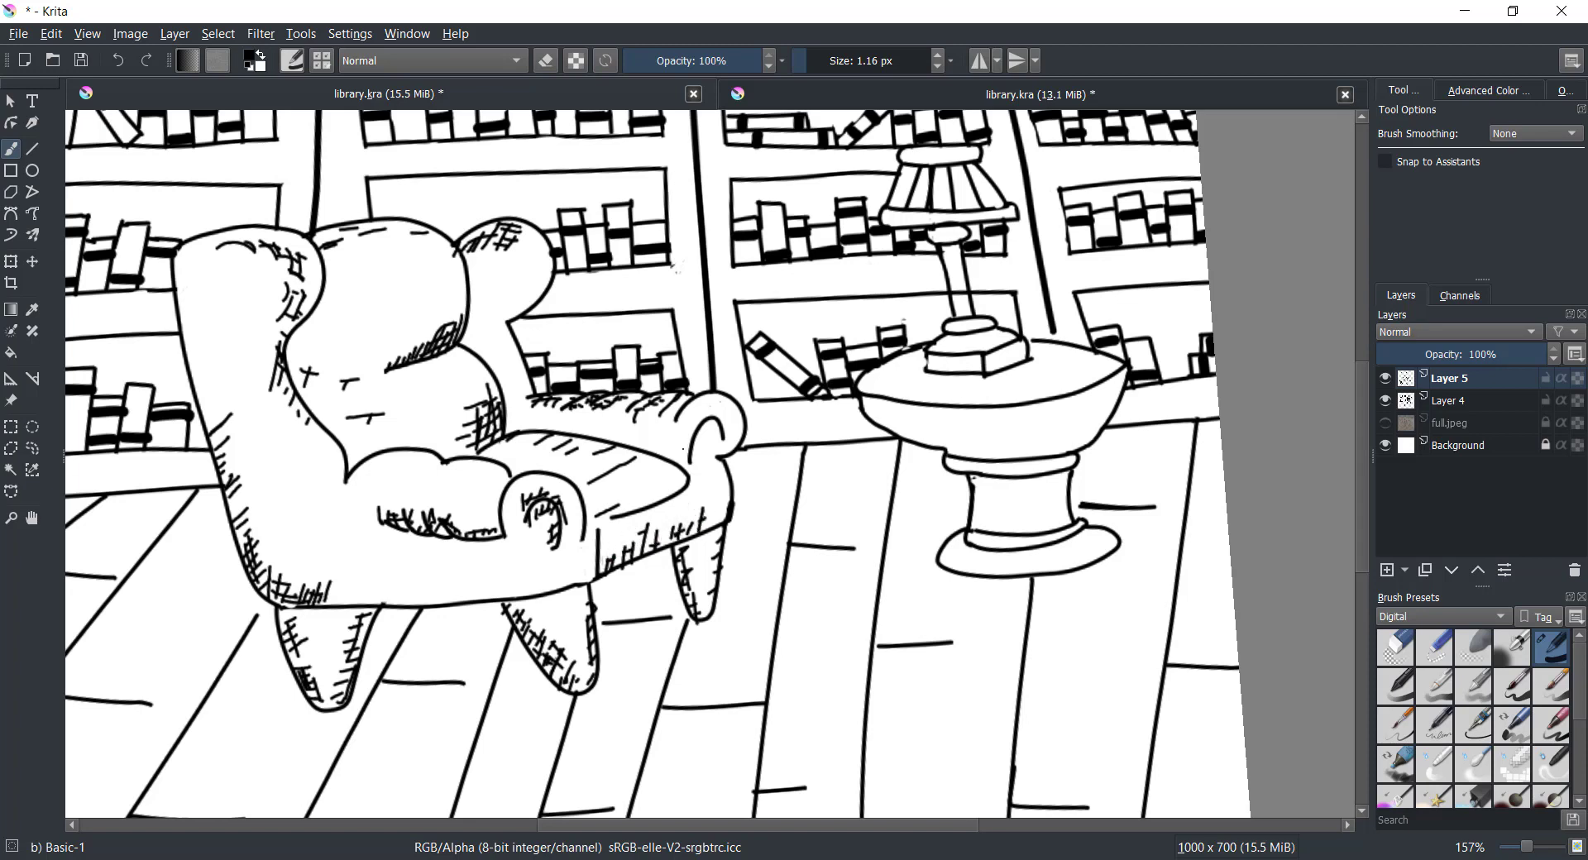
Step: Hatch the right armrest curl and the underside of the side table's round top
{"action": "mouse_move", "coordinate": [691, 457]}
{"action": "left_mouse_down"}
{"action": "mouse_move", "coordinate": [726, 403]}
{"action": "mouse_move", "coordinate": [743, 428]}
{"action": "left_mouse_up"}
{"action": "left_click_drag", "start_coordinate": [863, 397], "coordinate": [921, 419]}
{"action": "left_click_drag", "start_coordinate": [930, 410], "coordinate": [952, 420]}
{"action": "mouse_move", "coordinate": [917, 410]}
{"action": "left_mouse_down"}
{"action": "mouse_move", "coordinate": [957, 413]}
{"action": "mouse_move", "coordinate": [895, 414]}
{"action": "left_mouse_up"}
Step: Zoom in and hatch the table's bowl rim and inside its base ellipse
{"action": "scroll", "coordinate": [907, 392], "scroll_direction": "up", "scroll_amount": 3}
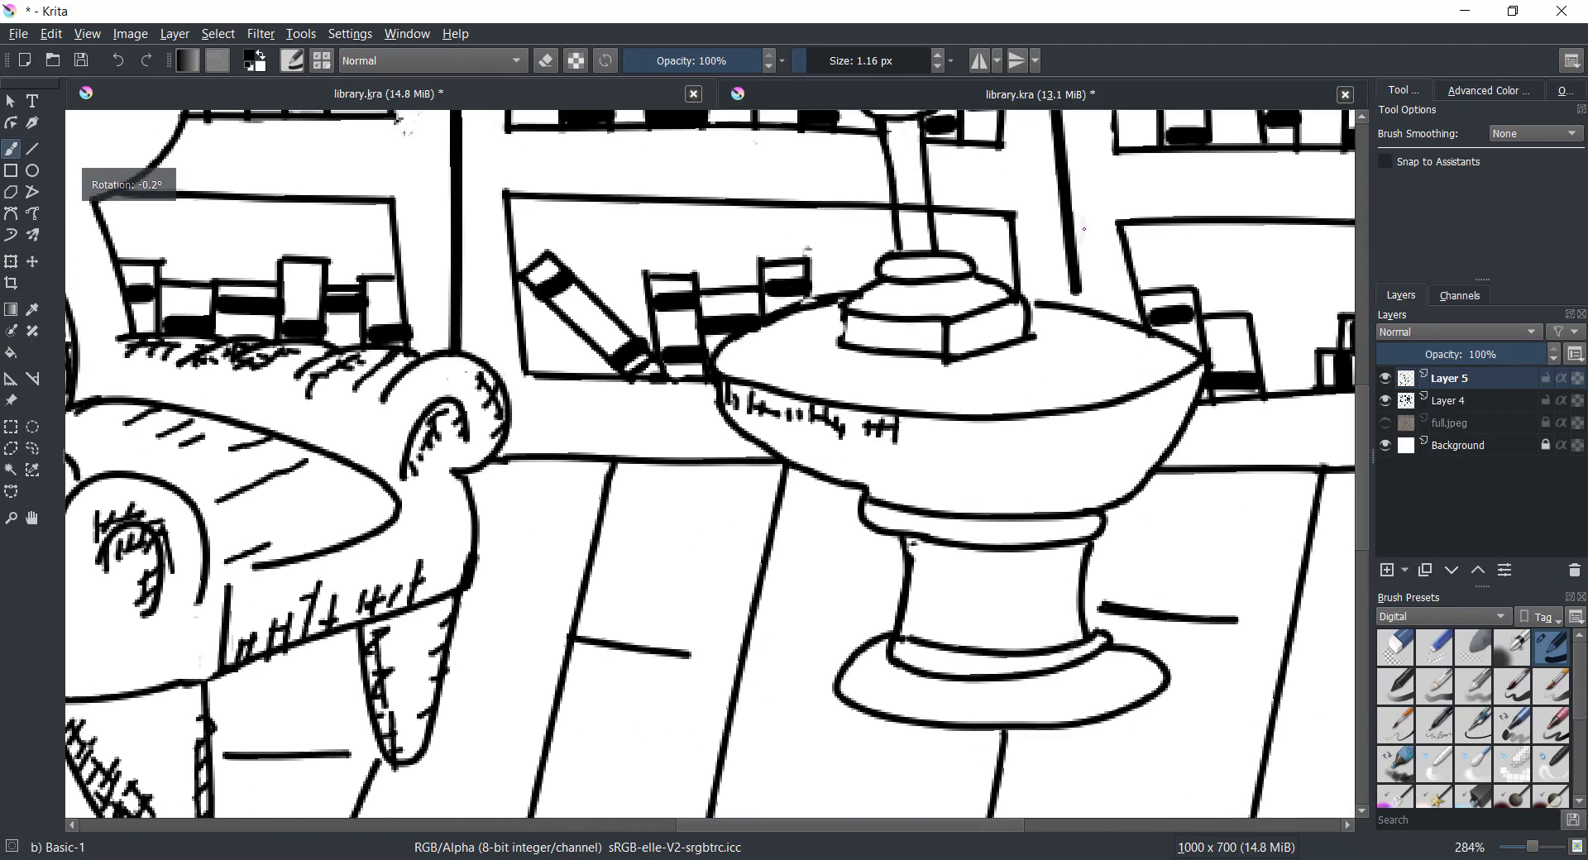
{"action": "scroll", "coordinate": [875, 421], "scroll_direction": "up", "scroll_amount": 2}
{"action": "mouse_move", "coordinate": [900, 420]}
{"action": "left_mouse_down"}
{"action": "mouse_move", "coordinate": [875, 431]}
{"action": "mouse_move", "coordinate": [900, 437]}
{"action": "left_mouse_up"}
{"action": "mouse_move", "coordinate": [853, 407]}
{"action": "left_mouse_down"}
{"action": "mouse_move", "coordinate": [852, 450]}
{"action": "mouse_move", "coordinate": [807, 506]}
{"action": "mouse_move", "coordinate": [884, 552]}
{"action": "mouse_move", "coordinate": [1076, 545]}
{"action": "left_mouse_up"}
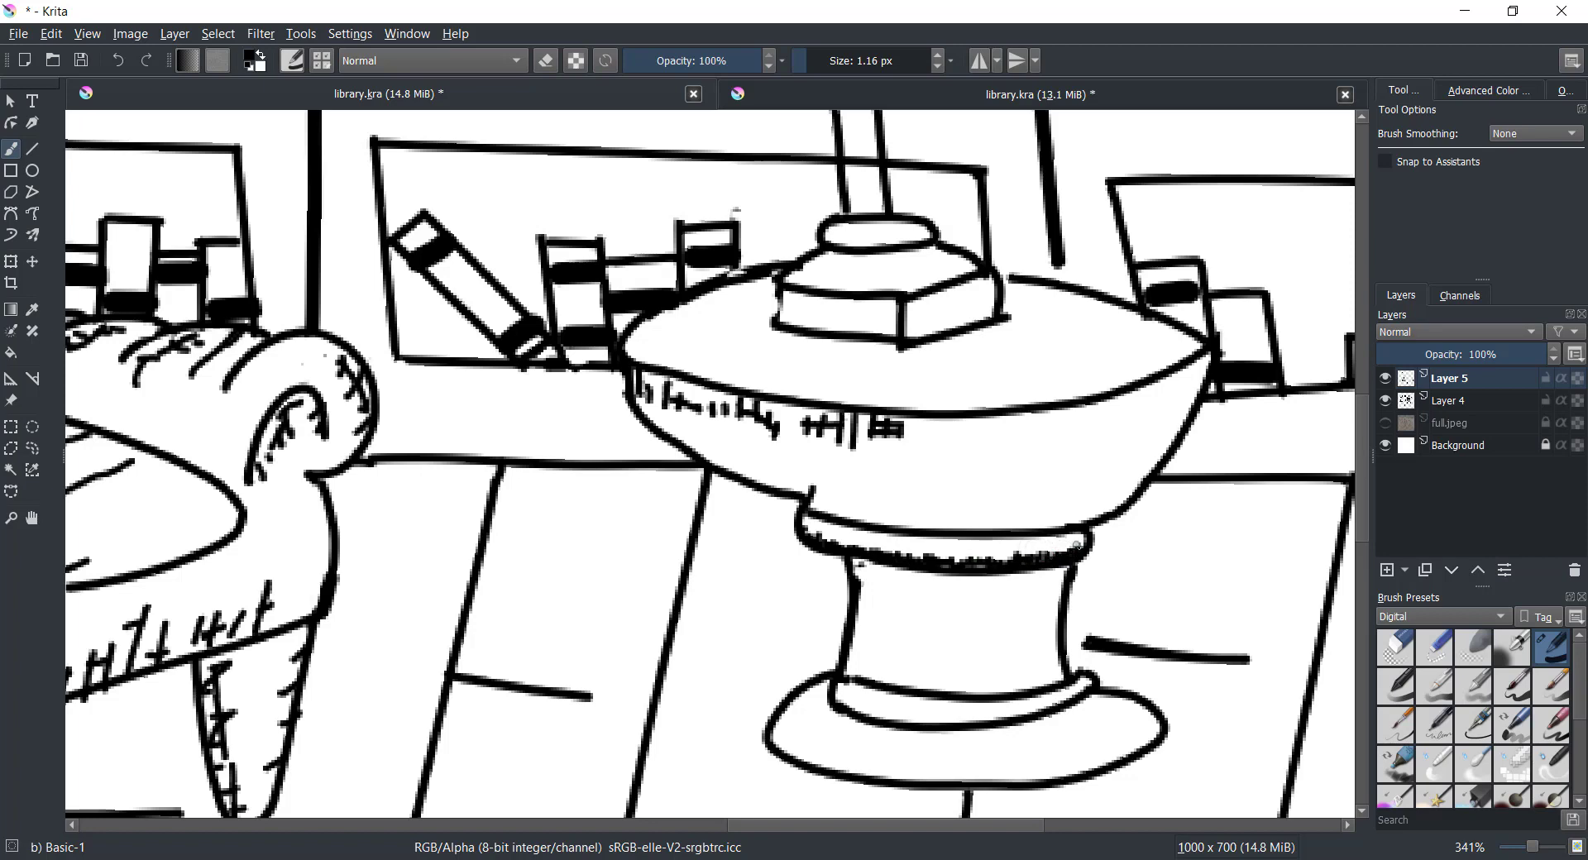
{"action": "mouse_move", "coordinate": [841, 709]}
{"action": "left_mouse_down"}
{"action": "mouse_move", "coordinate": [985, 716]}
{"action": "mouse_move", "coordinate": [1091, 683]}
{"action": "left_mouse_up"}
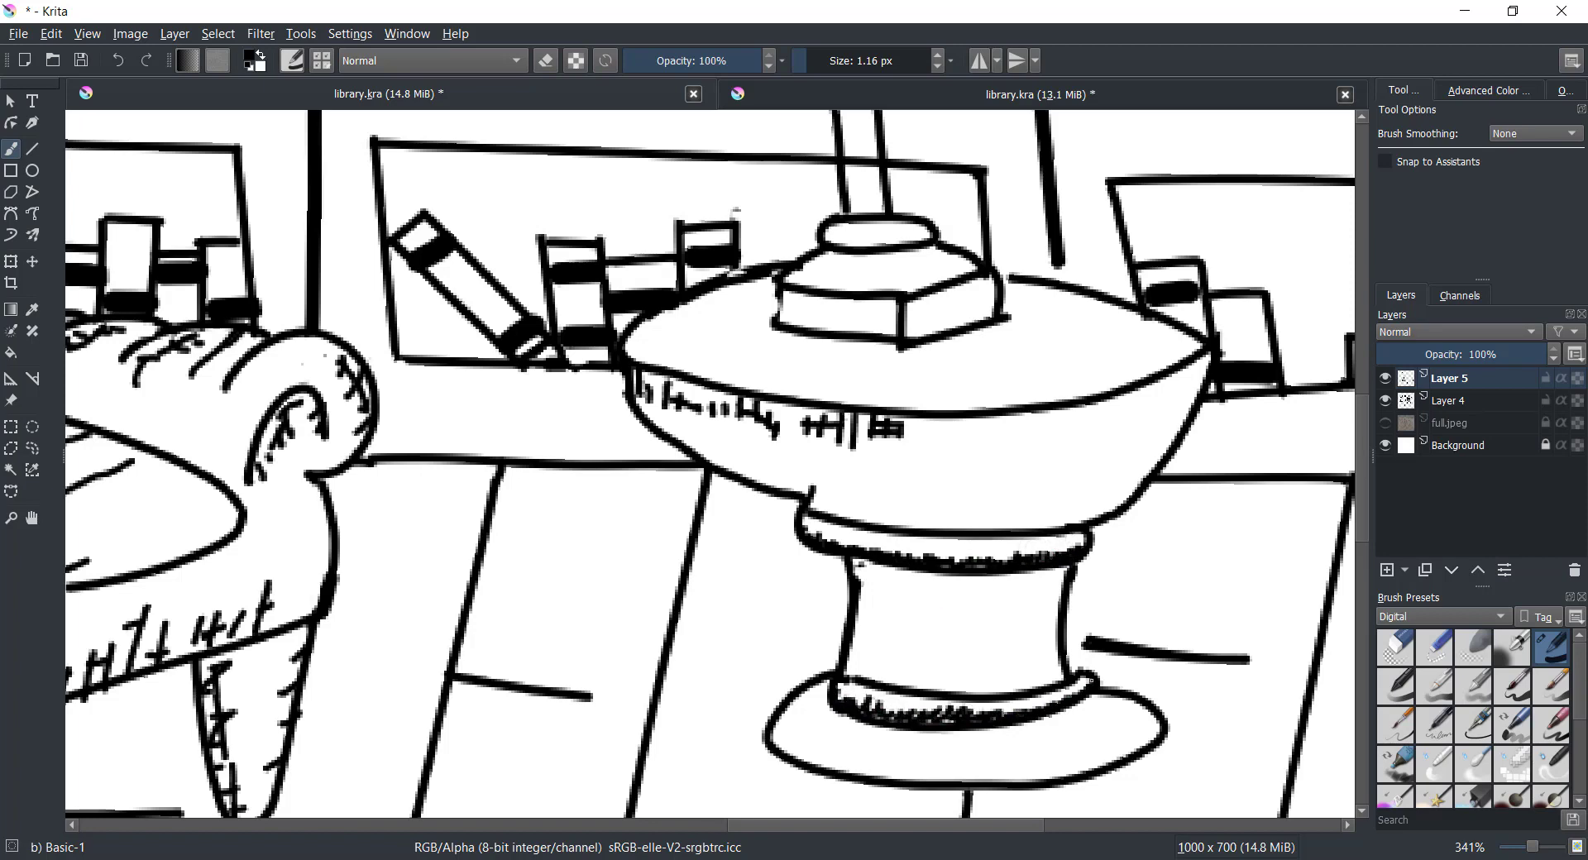
{"action": "mouse_move", "coordinate": [758, 741]}
{"action": "left_mouse_down"}
{"action": "mouse_move", "coordinate": [907, 749]}
{"action": "mouse_move", "coordinate": [926, 769]}
{"action": "mouse_move", "coordinate": [1013, 777]}
{"action": "mouse_move", "coordinate": [1140, 741]}
{"action": "left_mouse_up"}
{"action": "left_click_drag", "start_coordinate": [894, 765], "coordinate": [984, 766]}
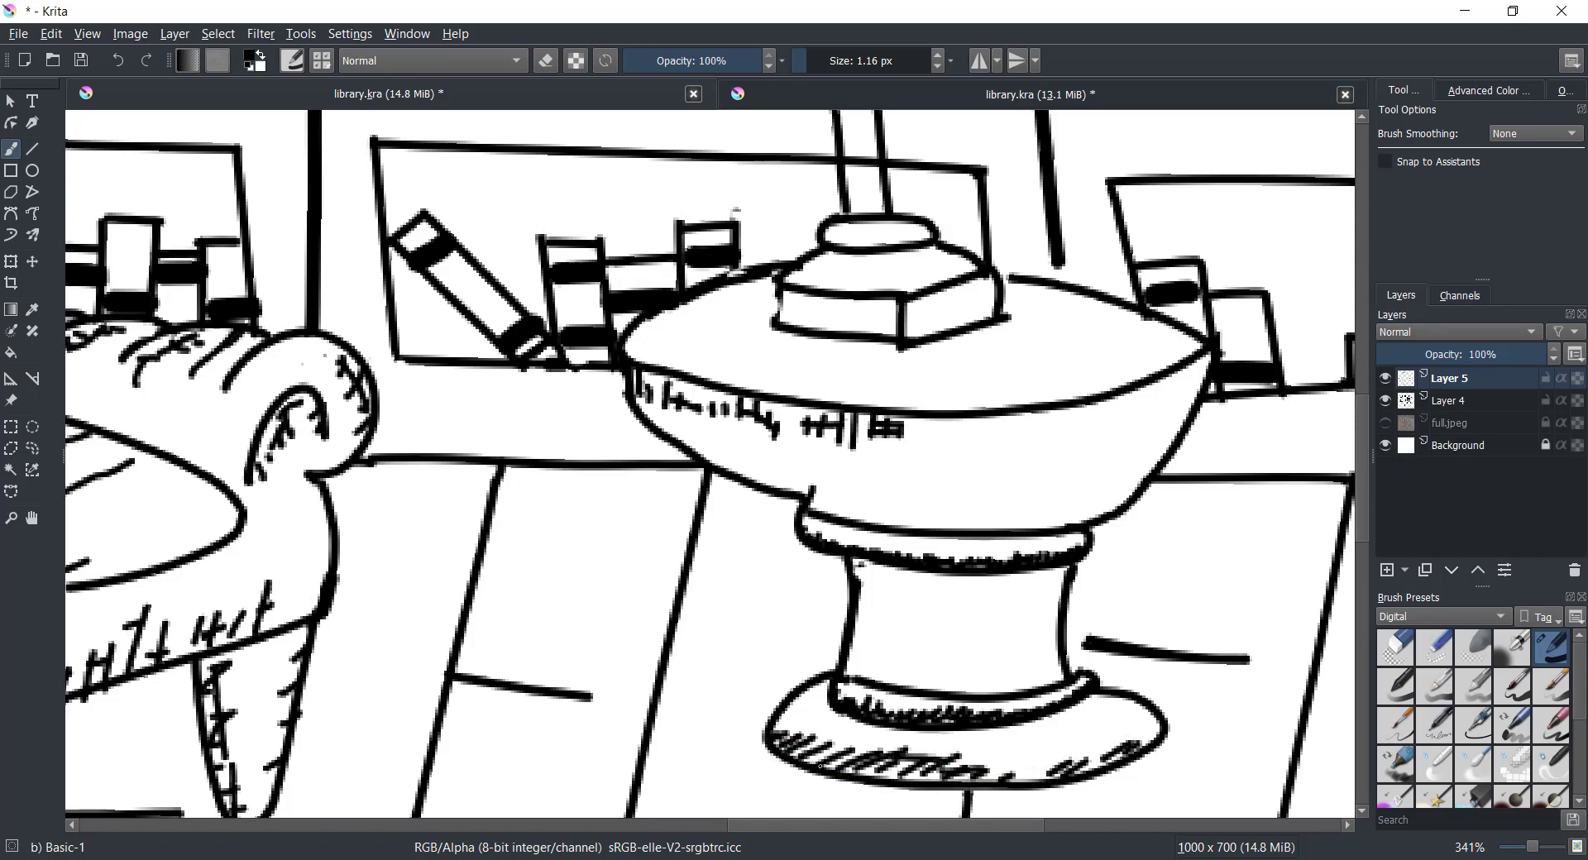
{"action": "mouse_move", "coordinate": [823, 769]}
{"action": "left_mouse_down"}
{"action": "mouse_move", "coordinate": [844, 751]}
{"action": "mouse_move", "coordinate": [817, 738]}
{"action": "mouse_move", "coordinate": [881, 744]}
{"action": "left_mouse_up"}
Step: Hatch both sides and the middle of the table pillar
{"action": "mouse_move", "coordinate": [852, 567]}
{"action": "left_mouse_down"}
{"action": "mouse_move", "coordinate": [893, 608]}
{"action": "mouse_move", "coordinate": [875, 643]}
{"action": "left_mouse_up"}
{"action": "left_click_drag", "start_coordinate": [1063, 584], "coordinate": [1009, 653]}
{"action": "mouse_move", "coordinate": [911, 612]}
{"action": "left_mouse_down"}
{"action": "mouse_move", "coordinate": [959, 624]}
{"action": "mouse_move", "coordinate": [945, 659]}
{"action": "mouse_move", "coordinate": [995, 668]}
{"action": "left_mouse_up"}
{"action": "left_click_drag", "start_coordinate": [923, 646], "coordinate": [923, 668]}
{"action": "left_click_drag", "start_coordinate": [870, 589], "coordinate": [856, 676]}
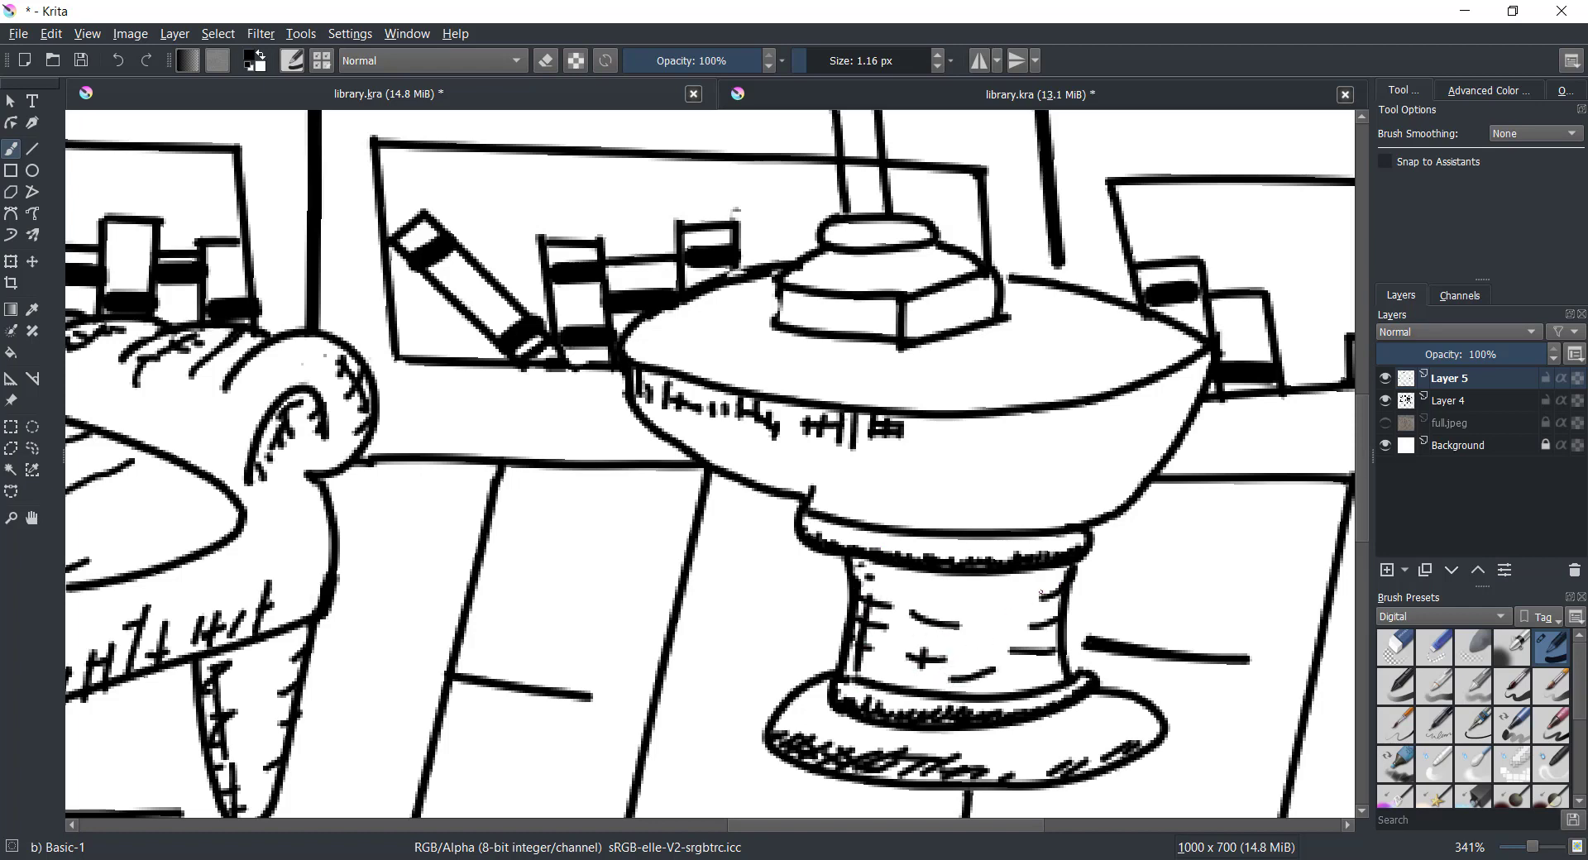
{"action": "left_click_drag", "start_coordinate": [1041, 592], "coordinate": [1035, 661]}
{"action": "mouse_move", "coordinate": [1049, 596]}
{"action": "left_mouse_down"}
{"action": "mouse_move", "coordinate": [1044, 687]}
{"action": "mouse_move", "coordinate": [1059, 674]}
{"action": "left_mouse_up"}
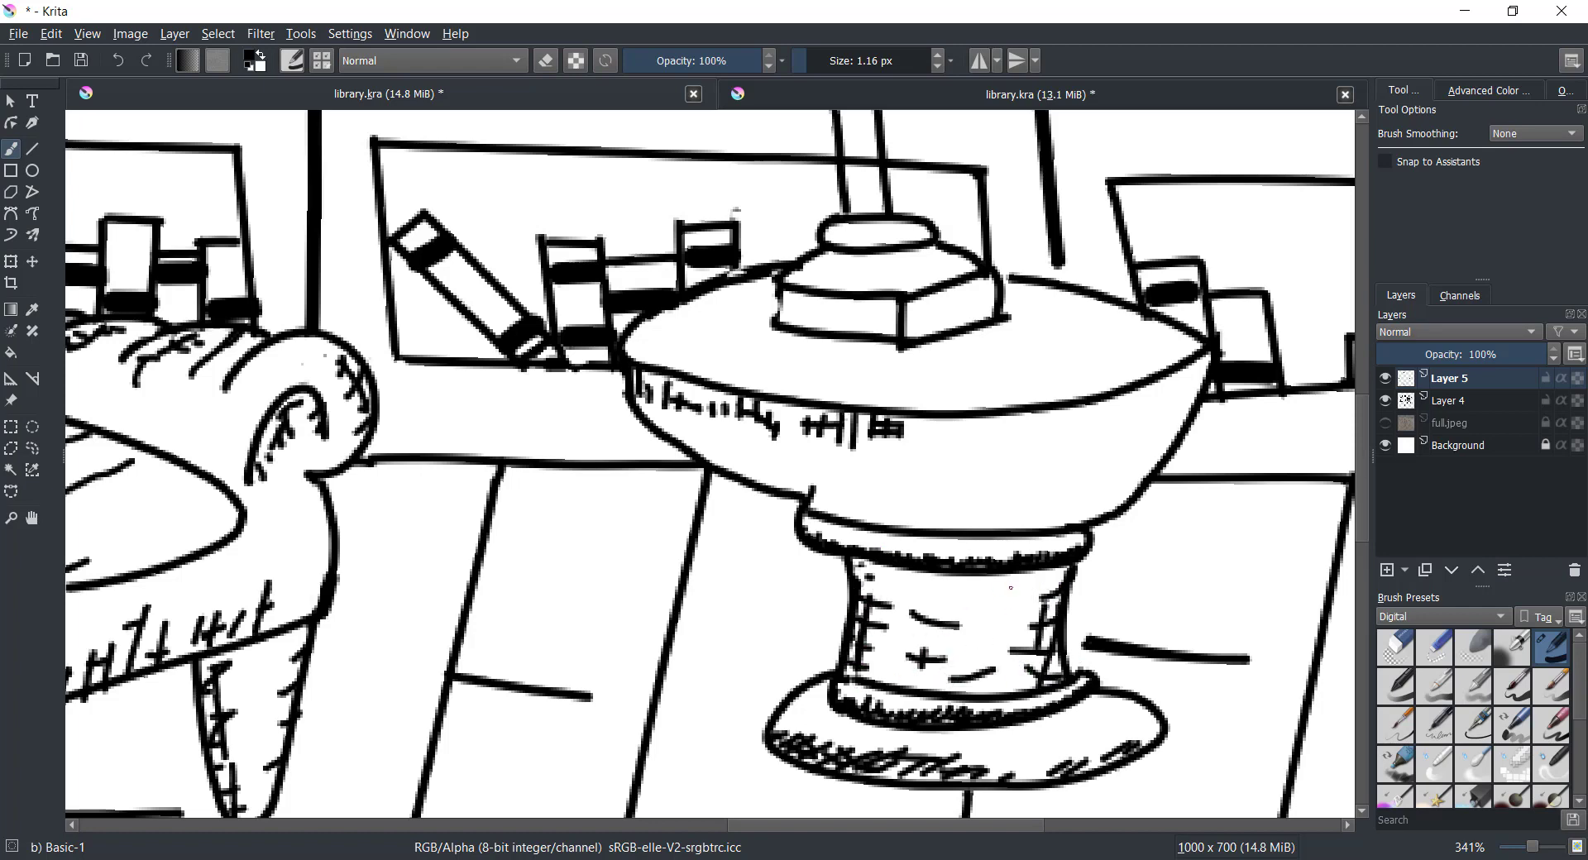
{"action": "left_click_drag", "start_coordinate": [979, 597], "coordinate": [1002, 614]}
{"action": "left_click_drag", "start_coordinate": [977, 638], "coordinate": [997, 636]}
Step: Hatch along the bowl's lower rim and its left rim
{"action": "left_click_drag", "start_coordinate": [1173, 380], "coordinate": [1145, 398]}
{"action": "left_click_drag", "start_coordinate": [1134, 399], "coordinate": [1104, 412]}
{"action": "left_click_drag", "start_coordinate": [1092, 412], "coordinate": [1049, 433]}
{"action": "mouse_move", "coordinate": [1027, 414]}
{"action": "left_mouse_down"}
{"action": "mouse_move", "coordinate": [1018, 439]}
{"action": "mouse_move", "coordinate": [992, 437]}
{"action": "left_mouse_up"}
{"action": "left_click_drag", "start_coordinate": [1082, 413], "coordinate": [1064, 427]}
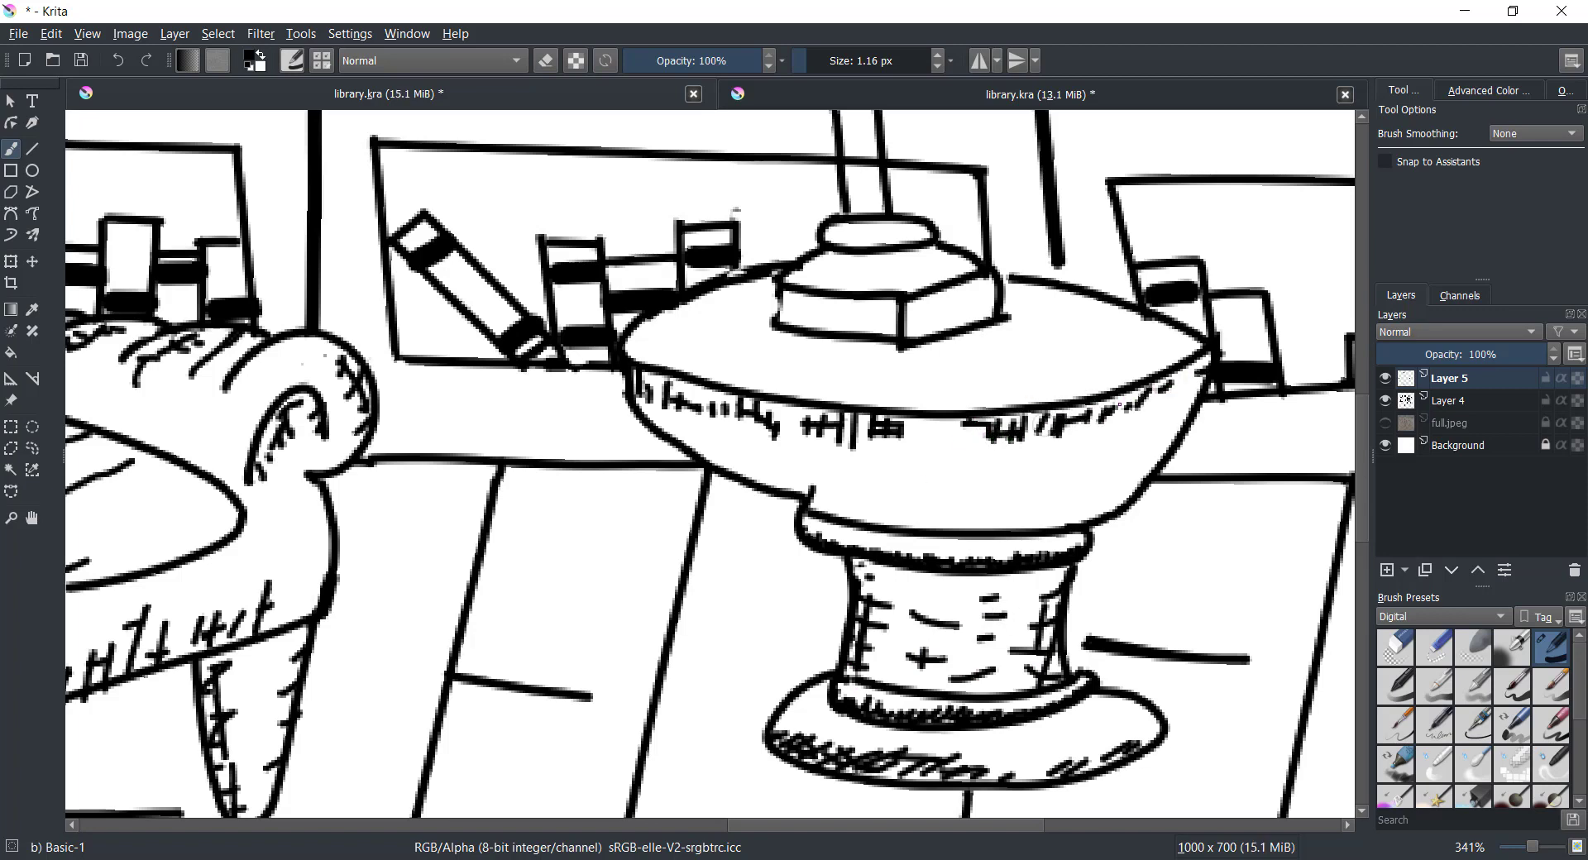
{"action": "left_click_drag", "start_coordinate": [665, 390], "coordinate": [695, 393]}
{"action": "mouse_move", "coordinate": [702, 383]}
{"action": "left_mouse_down"}
{"action": "mouse_move", "coordinate": [707, 401]}
{"action": "mouse_move", "coordinate": [652, 407]}
{"action": "left_mouse_up"}
Step: Add vertical hatching along the bowl's lower edge and cross-hatch over it
{"action": "mouse_move", "coordinate": [815, 515]}
{"action": "left_mouse_down"}
{"action": "mouse_move", "coordinate": [825, 486]}
{"action": "mouse_move", "coordinate": [970, 494]}
{"action": "left_mouse_up"}
{"action": "mouse_move", "coordinate": [982, 526]}
{"action": "left_mouse_down"}
{"action": "mouse_move", "coordinate": [986, 491]}
{"action": "mouse_move", "coordinate": [1028, 493]}
{"action": "left_mouse_up"}
{"action": "left_click_drag", "start_coordinate": [1044, 525], "coordinate": [1051, 503]}
{"action": "mouse_move", "coordinate": [1069, 526]}
{"action": "left_mouse_down"}
{"action": "mouse_move", "coordinate": [1096, 478]}
{"action": "mouse_move", "coordinate": [1121, 481]}
{"action": "left_mouse_up"}
{"action": "mouse_move", "coordinate": [1117, 504]}
{"action": "left_mouse_down"}
{"action": "mouse_move", "coordinate": [1137, 473]}
{"action": "mouse_move", "coordinate": [1058, 513]}
{"action": "mouse_move", "coordinate": [1019, 497]}
{"action": "mouse_move", "coordinate": [1037, 489]}
{"action": "left_mouse_up"}
{"action": "left_click_drag", "start_coordinate": [981, 521], "coordinate": [1019, 520]}
Step: Draw a few more strokes and undo the stray diagonal one
{"action": "left_click_drag", "start_coordinate": [864, 500], "coordinate": [837, 484]}
{"action": "left_click_drag", "start_coordinate": [668, 310], "coordinate": [759, 323]}
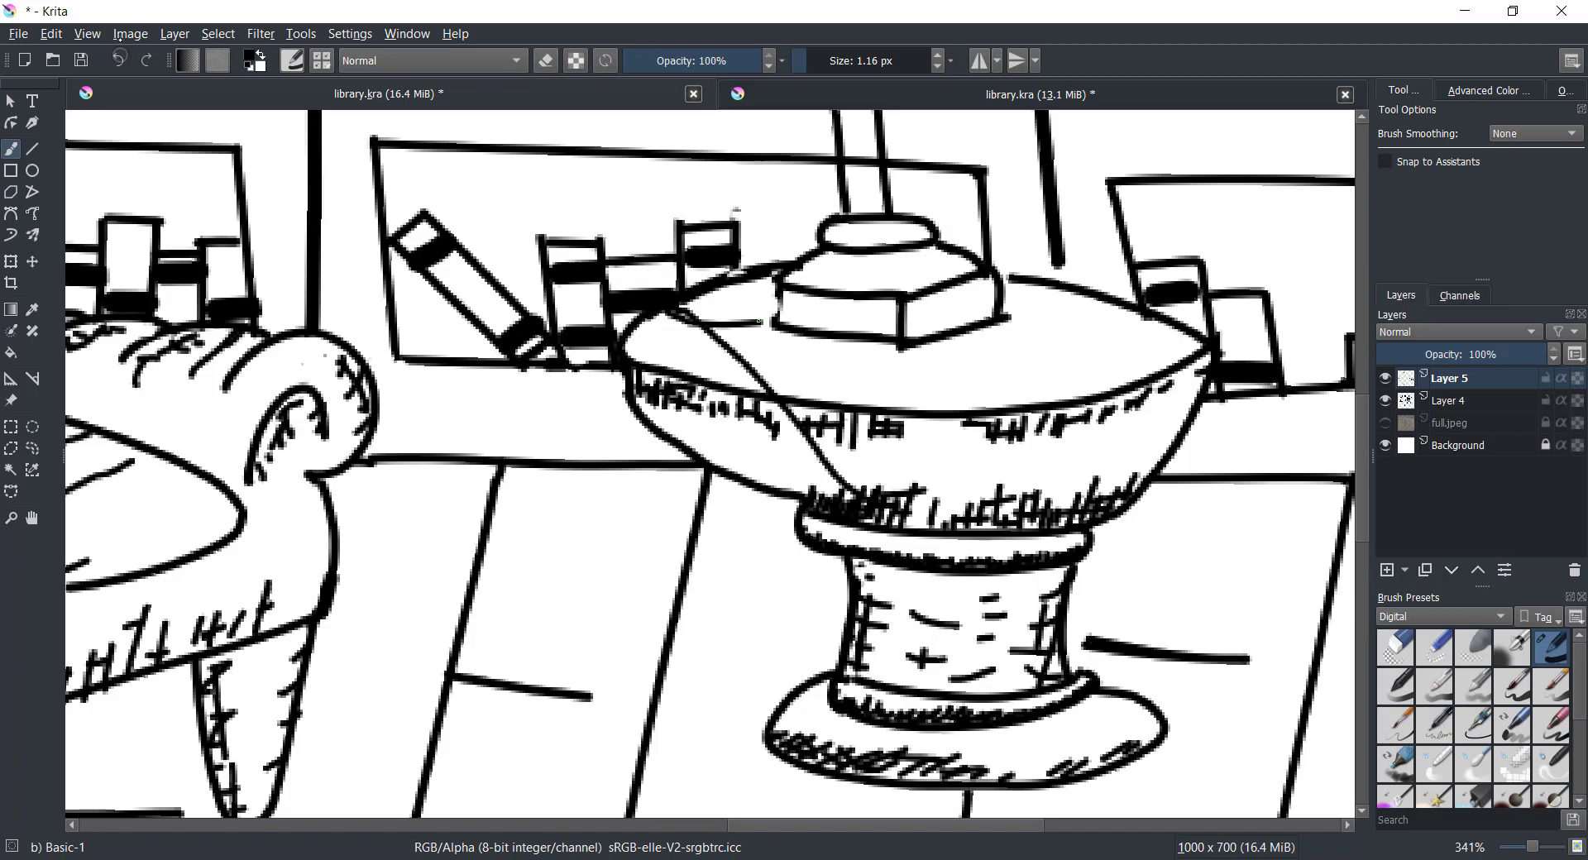
{"action": "left_click_drag", "start_coordinate": [761, 323], "coordinate": [992, 469]}
{"action": "key", "text": "ctrl+z"}
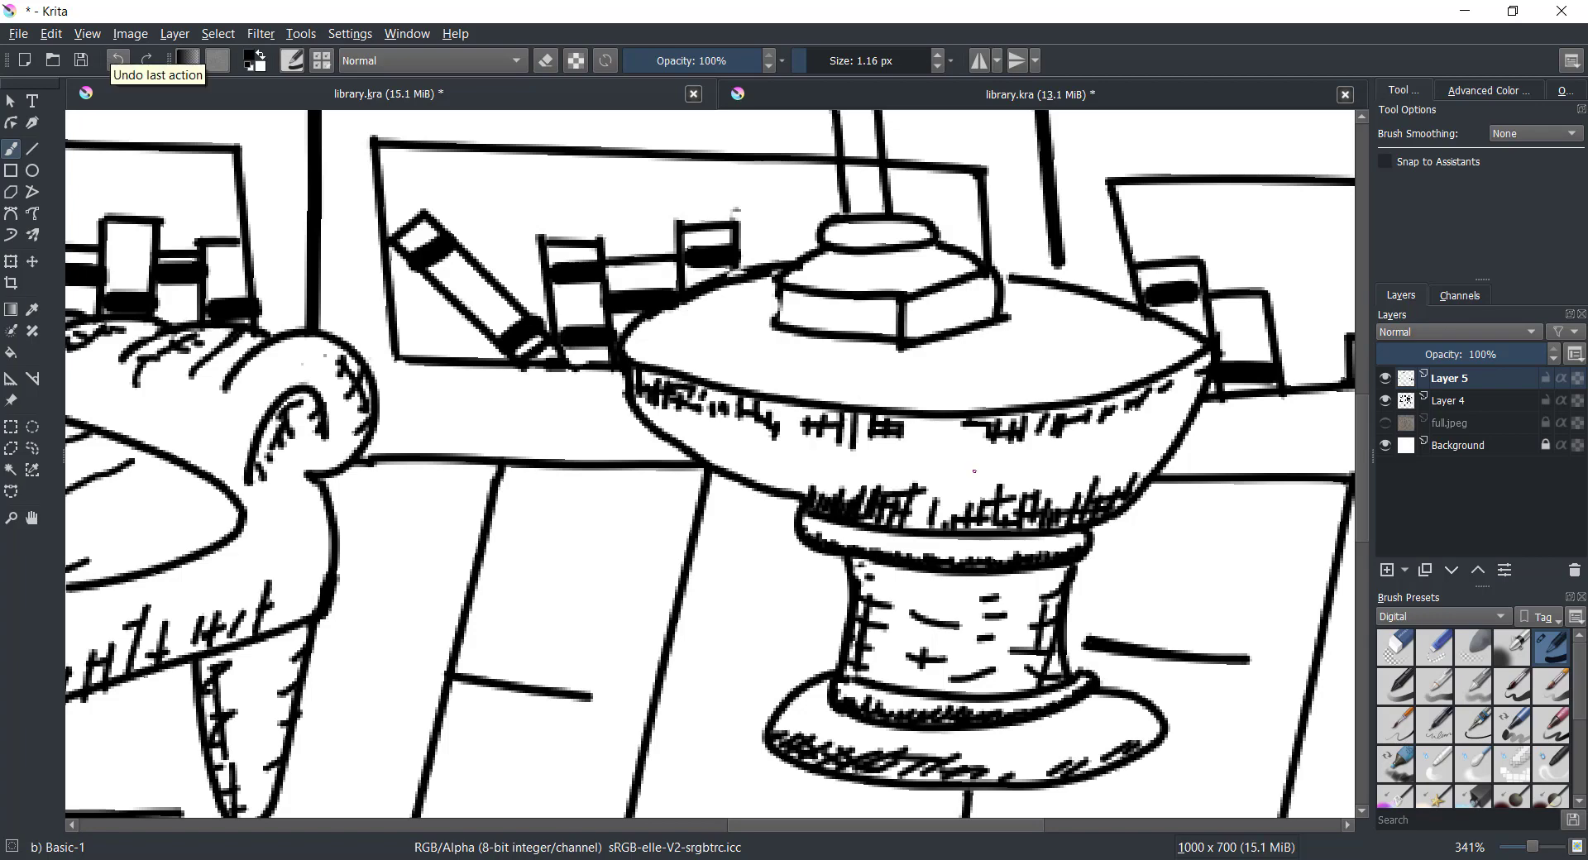
Step: Zoom out and hatch the armchair's left side and beside the left bookshelf
{"action": "scroll", "coordinate": [974, 470], "scroll_direction": "down", "scroll_amount": 5}
{"action": "scroll", "coordinate": [974, 471], "scroll_direction": "down", "scroll_amount": 2}
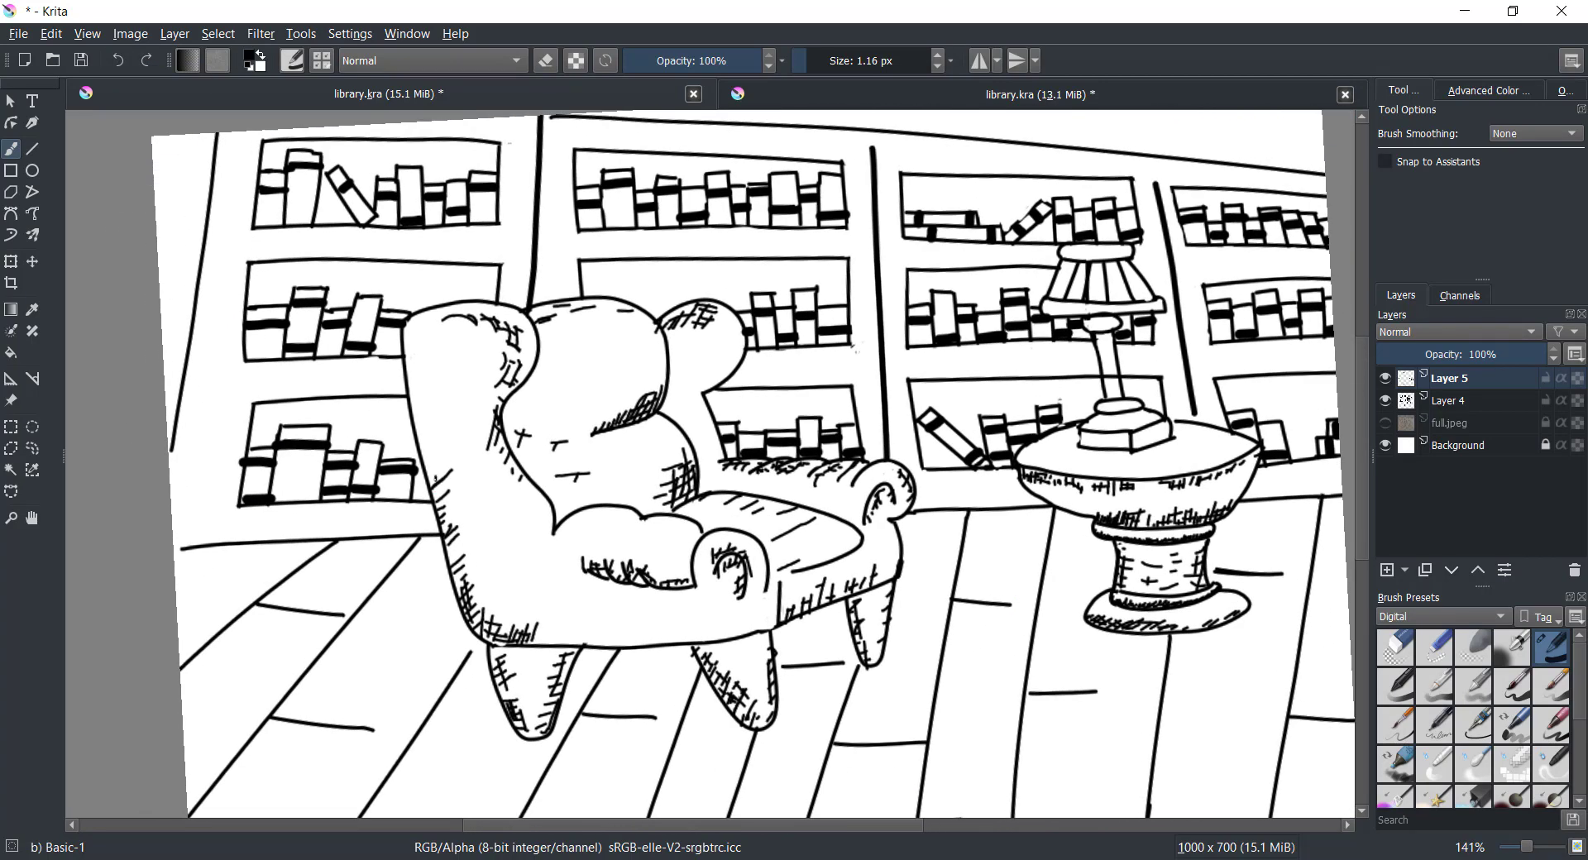
{"action": "mouse_move", "coordinate": [443, 478]}
{"action": "left_mouse_down"}
{"action": "mouse_move", "coordinate": [456, 463]}
{"action": "mouse_move", "coordinate": [470, 499]}
{"action": "left_mouse_up"}
{"action": "left_click_drag", "start_coordinate": [446, 526], "coordinate": [463, 514]}
{"action": "mouse_move", "coordinate": [183, 430]}
{"action": "left_mouse_down"}
{"action": "mouse_move", "coordinate": [183, 450]}
{"action": "mouse_move", "coordinate": [200, 404]}
{"action": "left_mouse_up"}
Step: Zoom in, undo a trial stroke on the lamp table, and bring the lamp into view
{"action": "scroll", "coordinate": [711, 463], "scroll_direction": "up", "scroll_amount": 2}
{"action": "scroll", "coordinate": [711, 463], "scroll_direction": "up", "scroll_amount": 1}
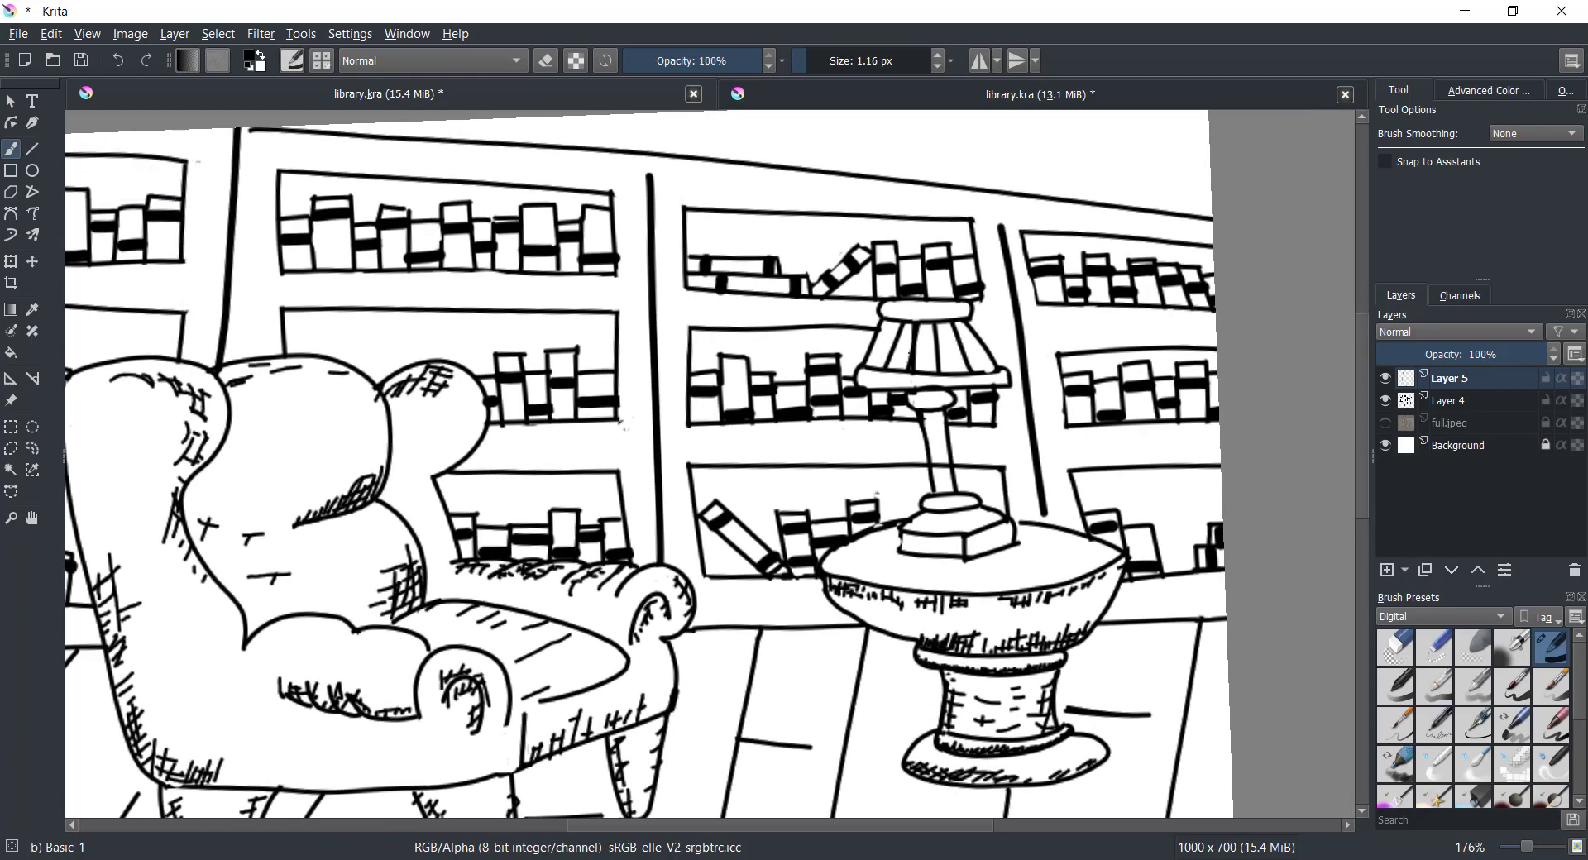
{"action": "left_click_drag", "start_coordinate": [1011, 562], "coordinate": [990, 684]}
{"action": "left_click", "coordinate": [118, 60]}
{"action": "scroll", "coordinate": [1075, 472], "scroll_direction": "up", "scroll_amount": 3}
{"action": "mouse_move", "coordinate": [774, 360]}
{"action": "left_mouse_down"}
{"action": "mouse_move", "coordinate": [843, 356]}
{"action": "mouse_move", "coordinate": [809, 410]}
{"action": "mouse_move", "coordinate": [831, 514]}
{"action": "left_mouse_up"}
Step: Hatch the lamp neck, the front of its base and the lampshade rims
{"action": "left_click_drag", "start_coordinate": [811, 426], "coordinate": [819, 516]}
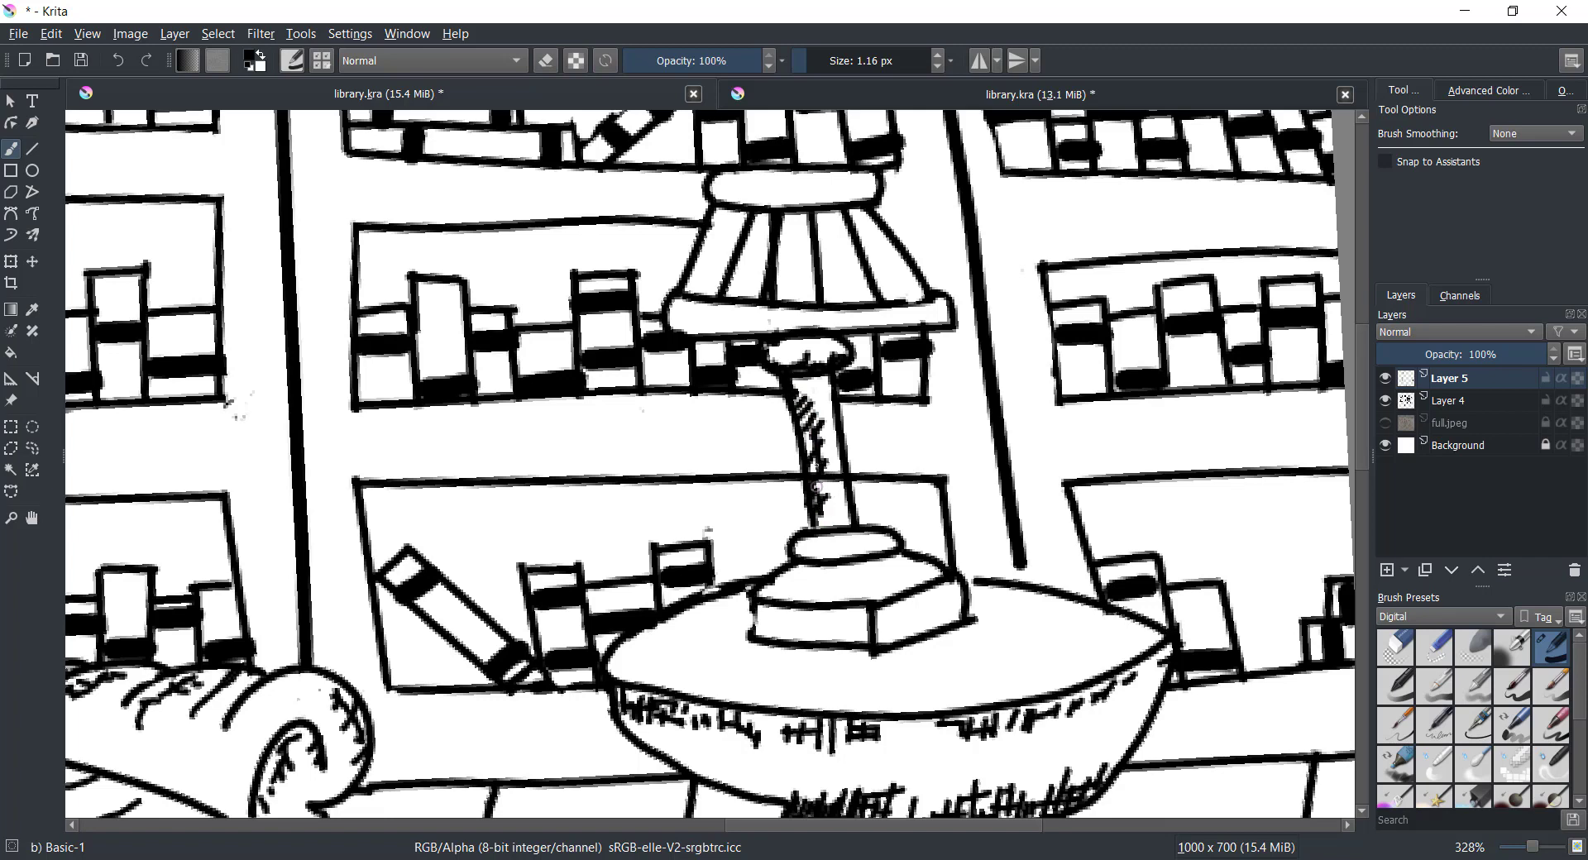
{"action": "mouse_move", "coordinate": [798, 387]}
{"action": "left_mouse_down"}
{"action": "mouse_move", "coordinate": [852, 525]}
{"action": "mouse_move", "coordinate": [856, 513]}
{"action": "mouse_move", "coordinate": [831, 552]}
{"action": "mouse_move", "coordinate": [893, 546]}
{"action": "left_mouse_up"}
{"action": "mouse_move", "coordinate": [767, 626]}
{"action": "left_mouse_down"}
{"action": "mouse_move", "coordinate": [942, 618]}
{"action": "mouse_move", "coordinate": [960, 596]}
{"action": "left_mouse_up"}
{"action": "left_click_drag", "start_coordinate": [677, 314], "coordinate": [704, 338]}
{"action": "left_click_drag", "start_coordinate": [728, 201], "coordinate": [870, 194]}
{"action": "left_click_drag", "start_coordinate": [689, 322], "coordinate": [940, 315]}
Step: Fit the page to view and hatch the side table's lower rim and base, undoing stray strokes
{"action": "key", "text": "2"}
{"action": "key", "text": "5"}
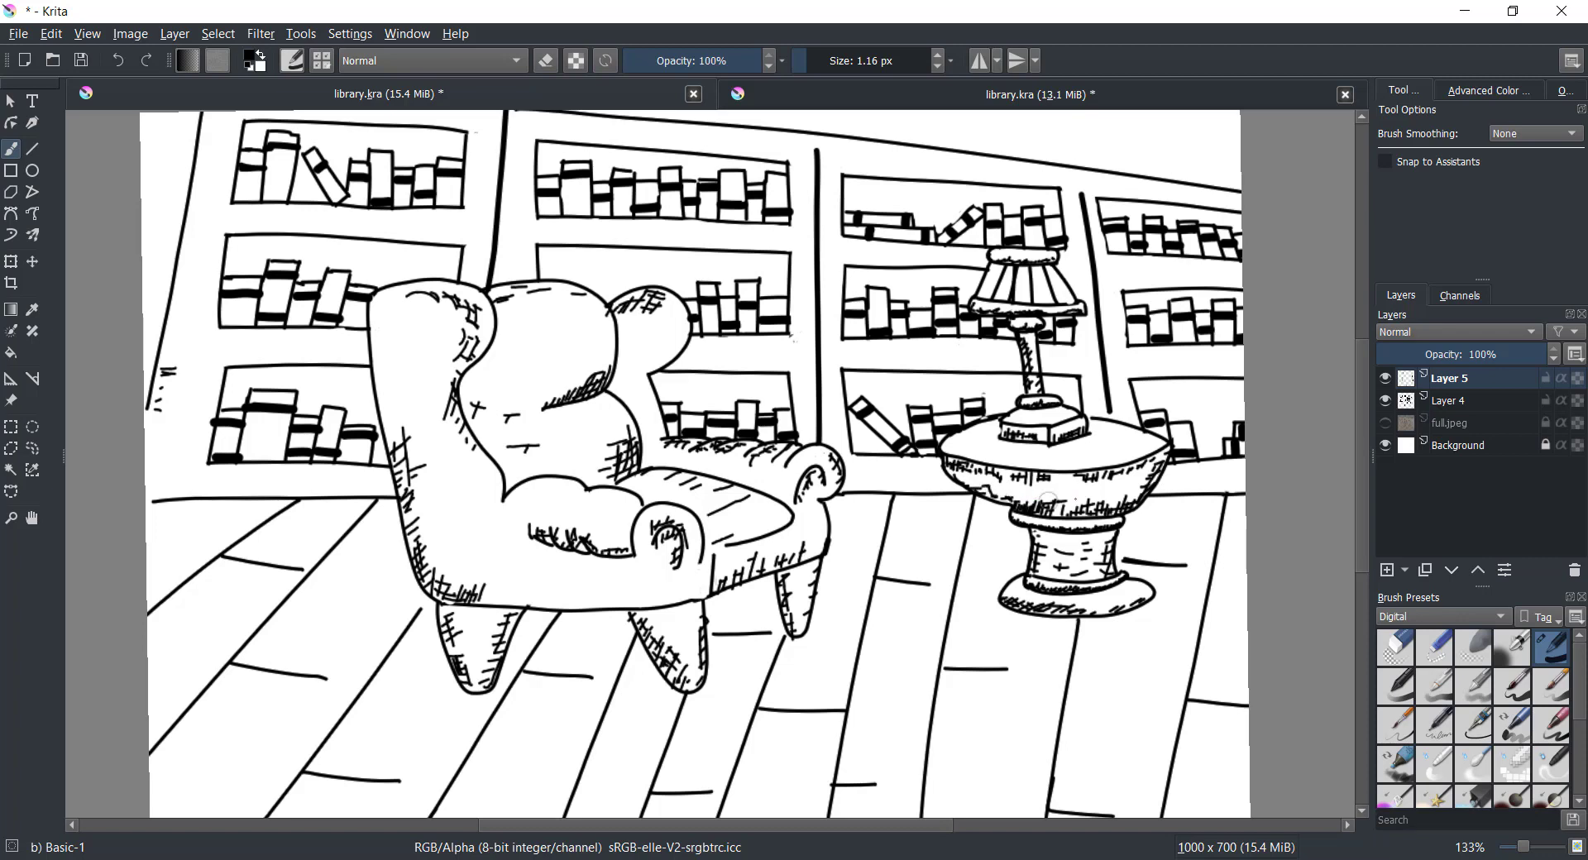
{"action": "left_click_drag", "start_coordinate": [1072, 501], "coordinate": [1024, 627]}
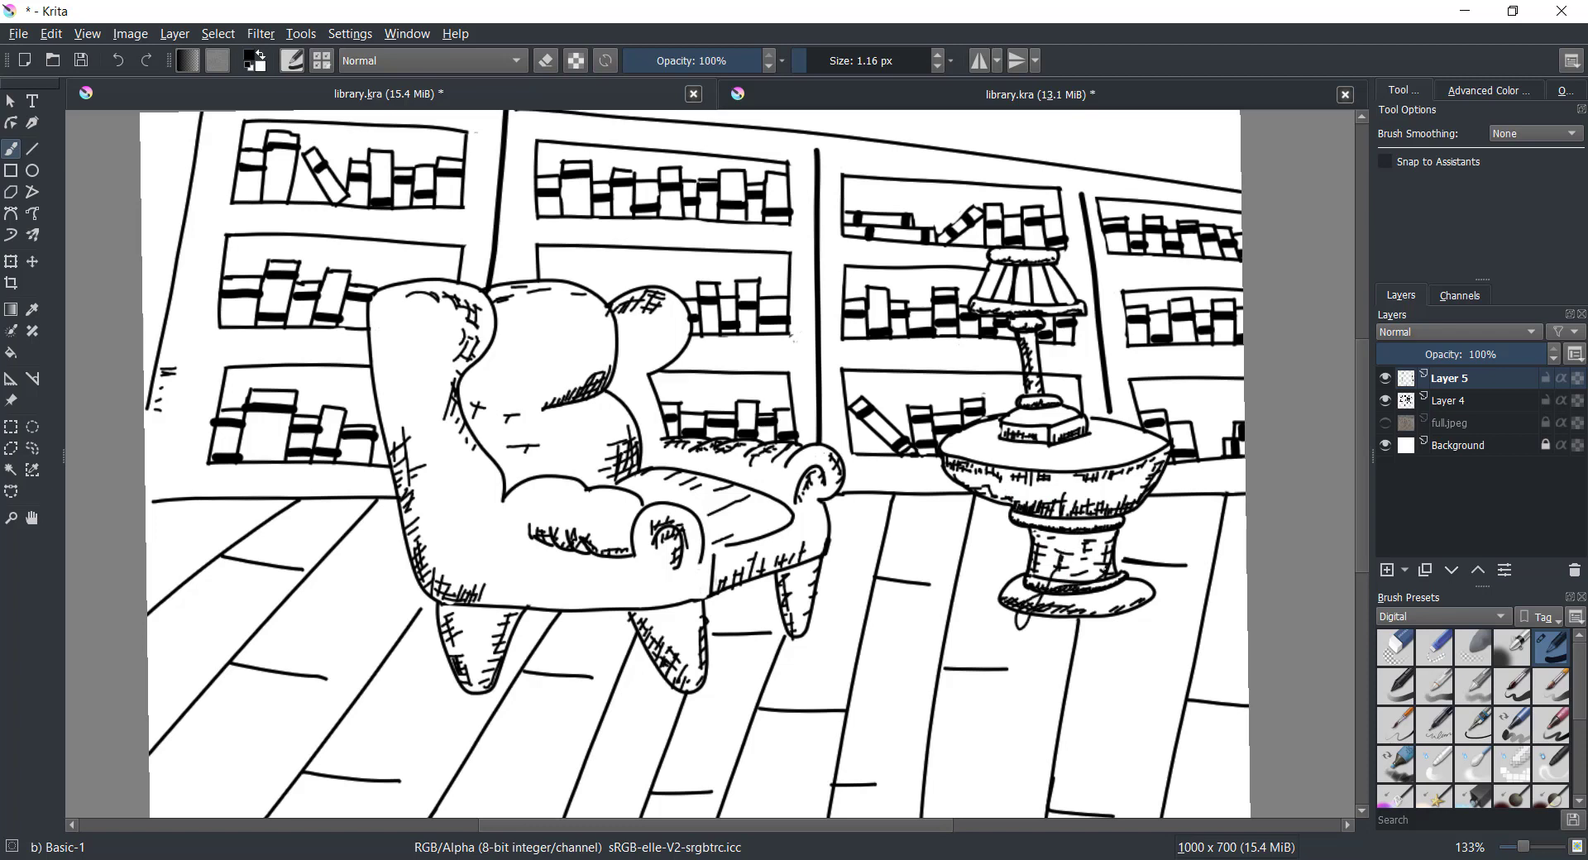
{"action": "mouse_move", "coordinate": [1002, 574]}
{"action": "left_mouse_down"}
{"action": "mouse_move", "coordinate": [879, 672]}
{"action": "mouse_move", "coordinate": [817, 339]}
{"action": "left_mouse_up"}
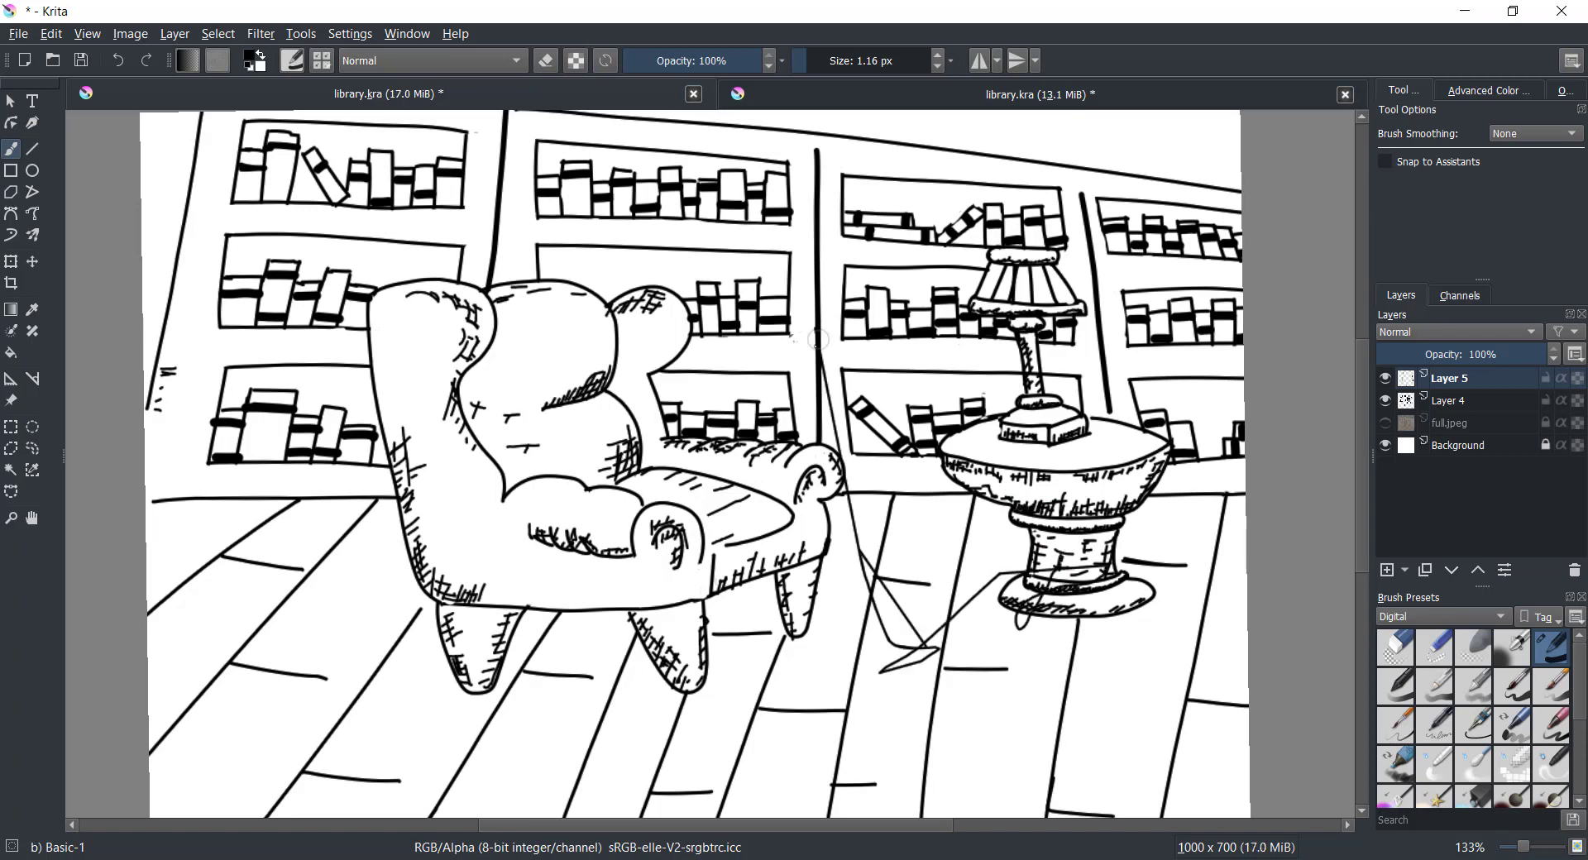
{"action": "left_click", "coordinate": [117, 60]}
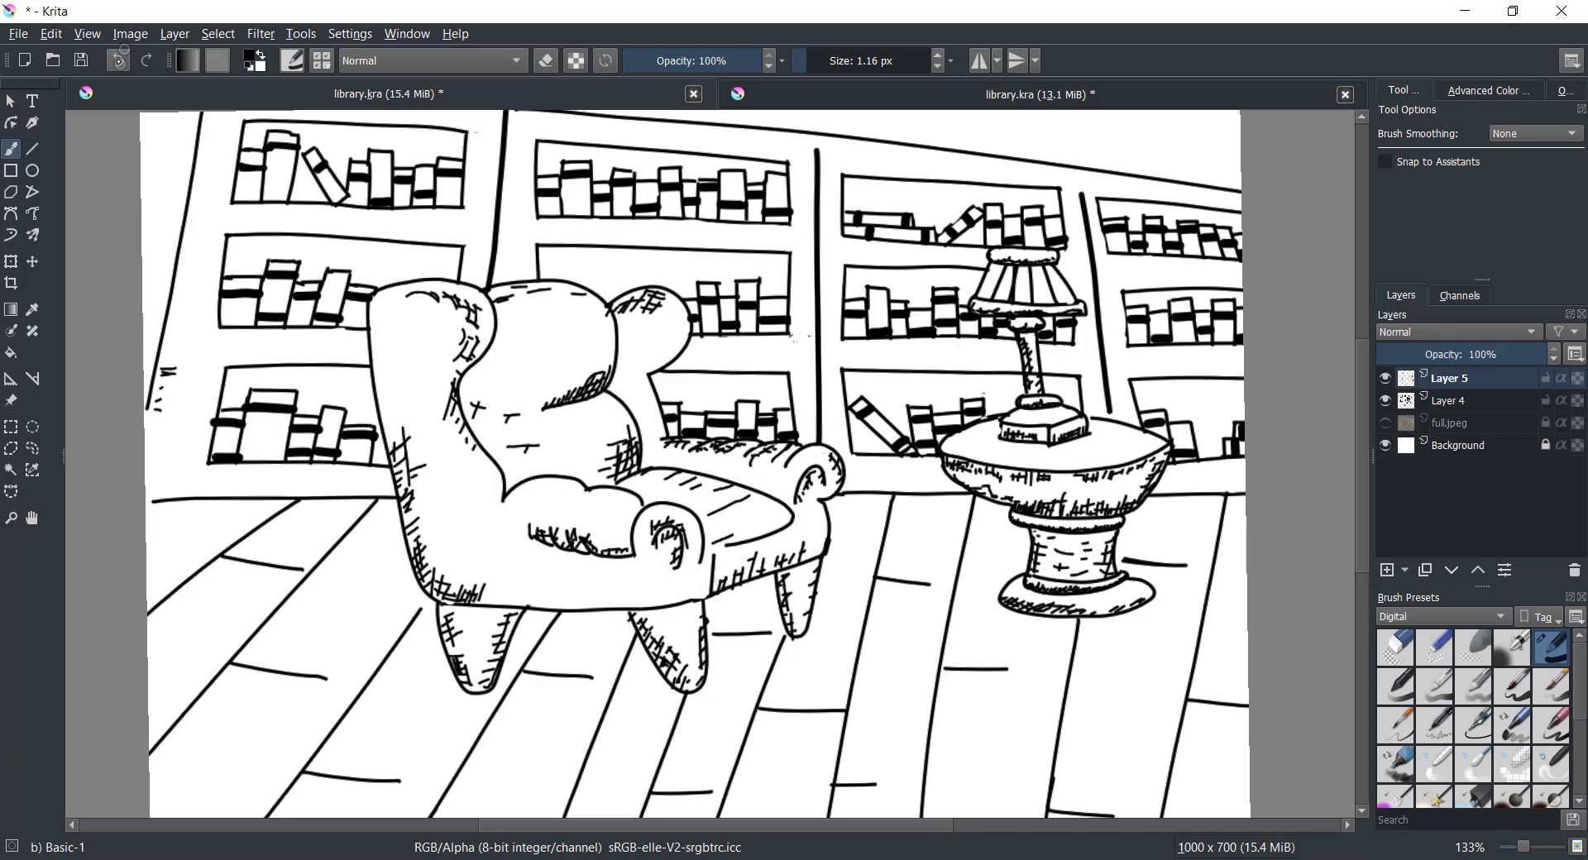
{"action": "left_click", "coordinate": [117, 61]}
{"action": "mouse_move", "coordinate": [1097, 618]}
{"action": "left_mouse_down"}
{"action": "mouse_move", "coordinate": [1105, 603]}
{"action": "mouse_move", "coordinate": [1049, 595]}
{"action": "left_mouse_up"}
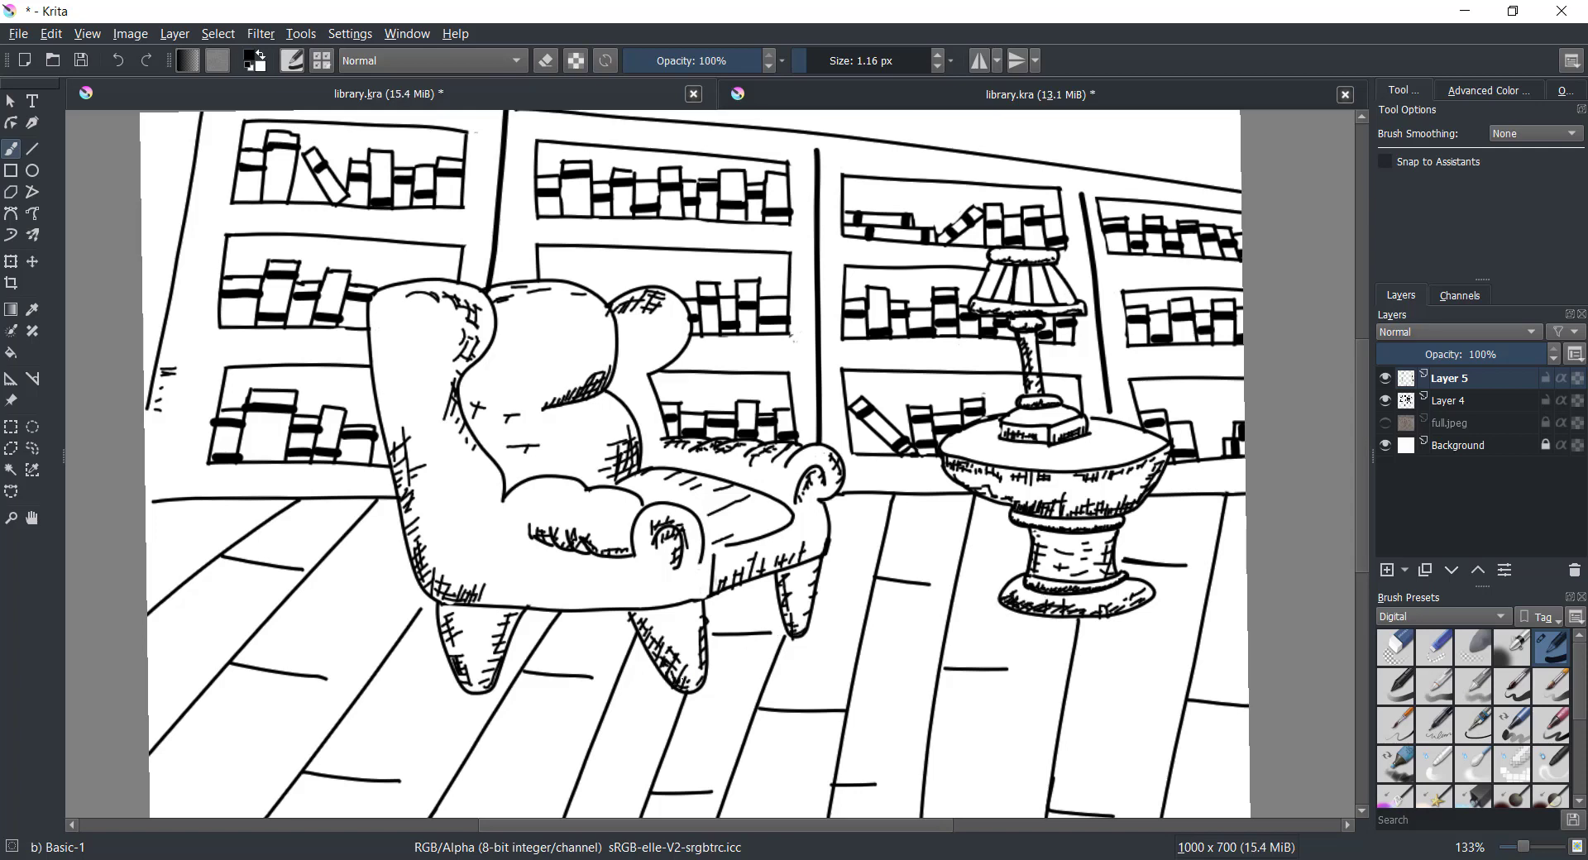
Step: Try hatching the armchair's front-left leg, then undo those strokes
{"action": "mouse_move", "coordinate": [486, 687]}
{"action": "left_mouse_down"}
{"action": "mouse_move", "coordinate": [492, 655]}
{"action": "mouse_move", "coordinate": [470, 682]}
{"action": "left_mouse_up"}
{"action": "left_click_drag", "start_coordinate": [494, 620], "coordinate": [471, 633]}
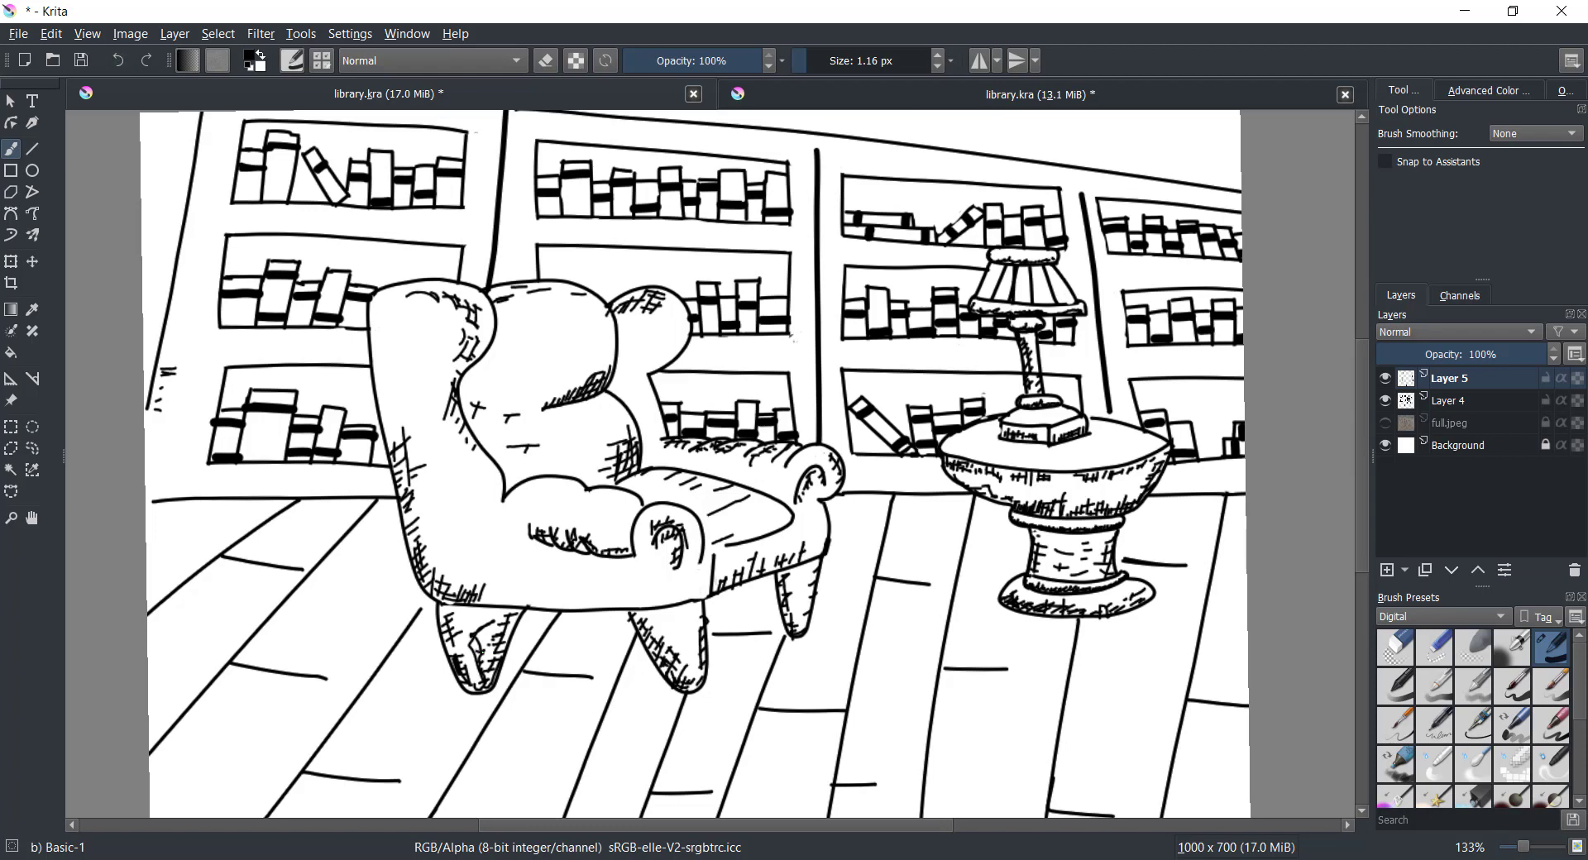
{"action": "left_click", "coordinate": [117, 61]}
{"action": "left_click", "coordinate": [118, 61]}
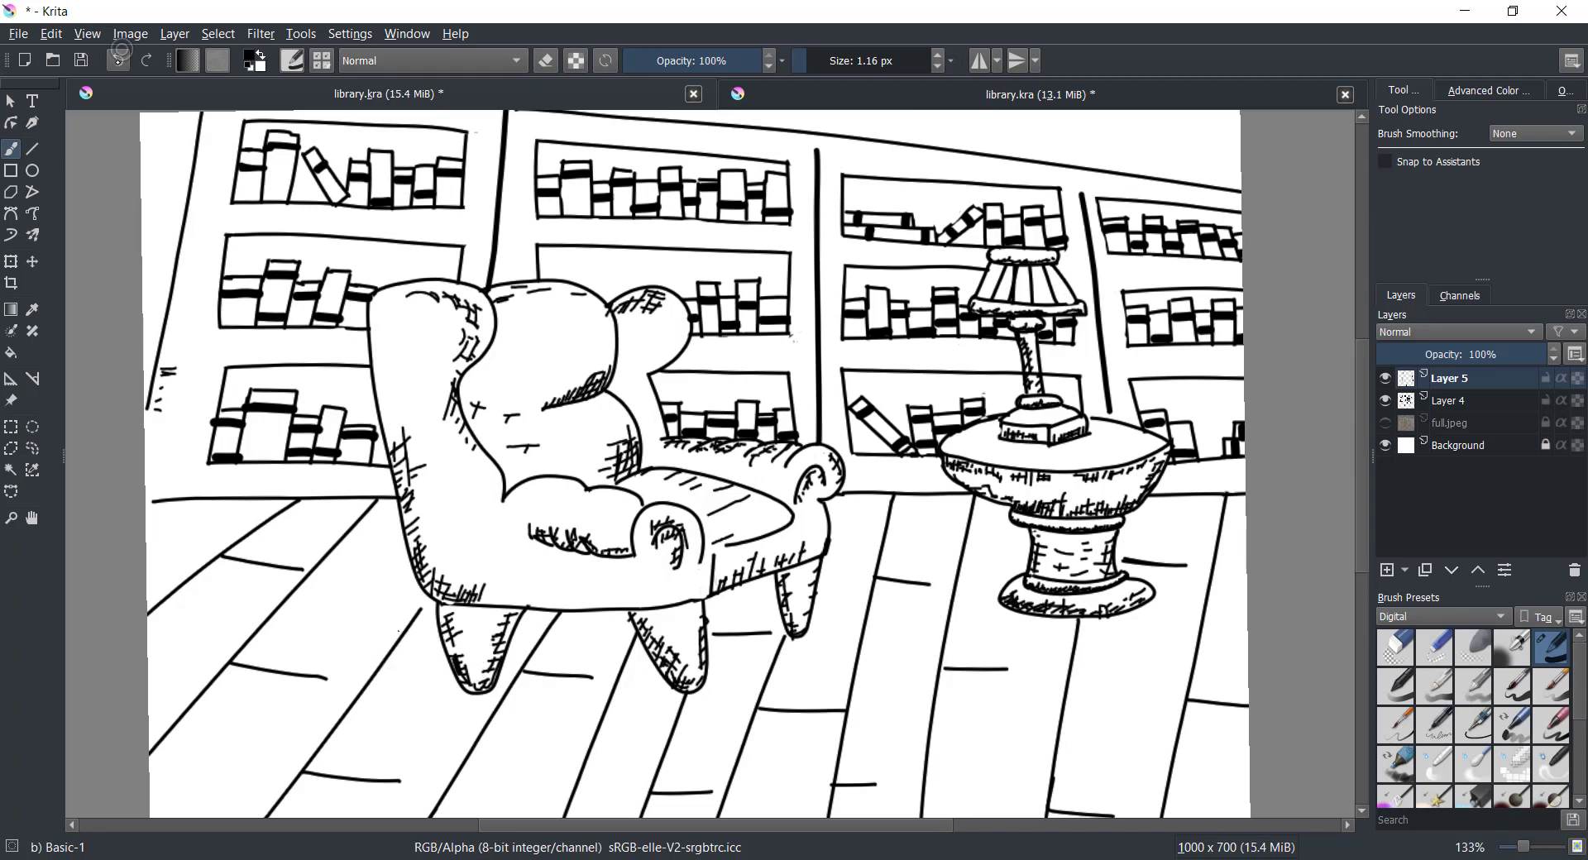
{"action": "left_click", "coordinate": [117, 60]}
{"action": "left_click", "coordinate": [118, 61]}
Step: Hatch the armchair's bottom edge, cushion top, armrest and seat
{"action": "mouse_move", "coordinate": [505, 603]}
{"action": "left_mouse_down"}
{"action": "mouse_move", "coordinate": [513, 586]}
{"action": "mouse_move", "coordinate": [571, 602]}
{"action": "left_mouse_up"}
{"action": "mouse_move", "coordinate": [538, 607]}
{"action": "left_mouse_down"}
{"action": "mouse_move", "coordinate": [556, 599]}
{"action": "mouse_move", "coordinate": [518, 601]}
{"action": "left_mouse_up"}
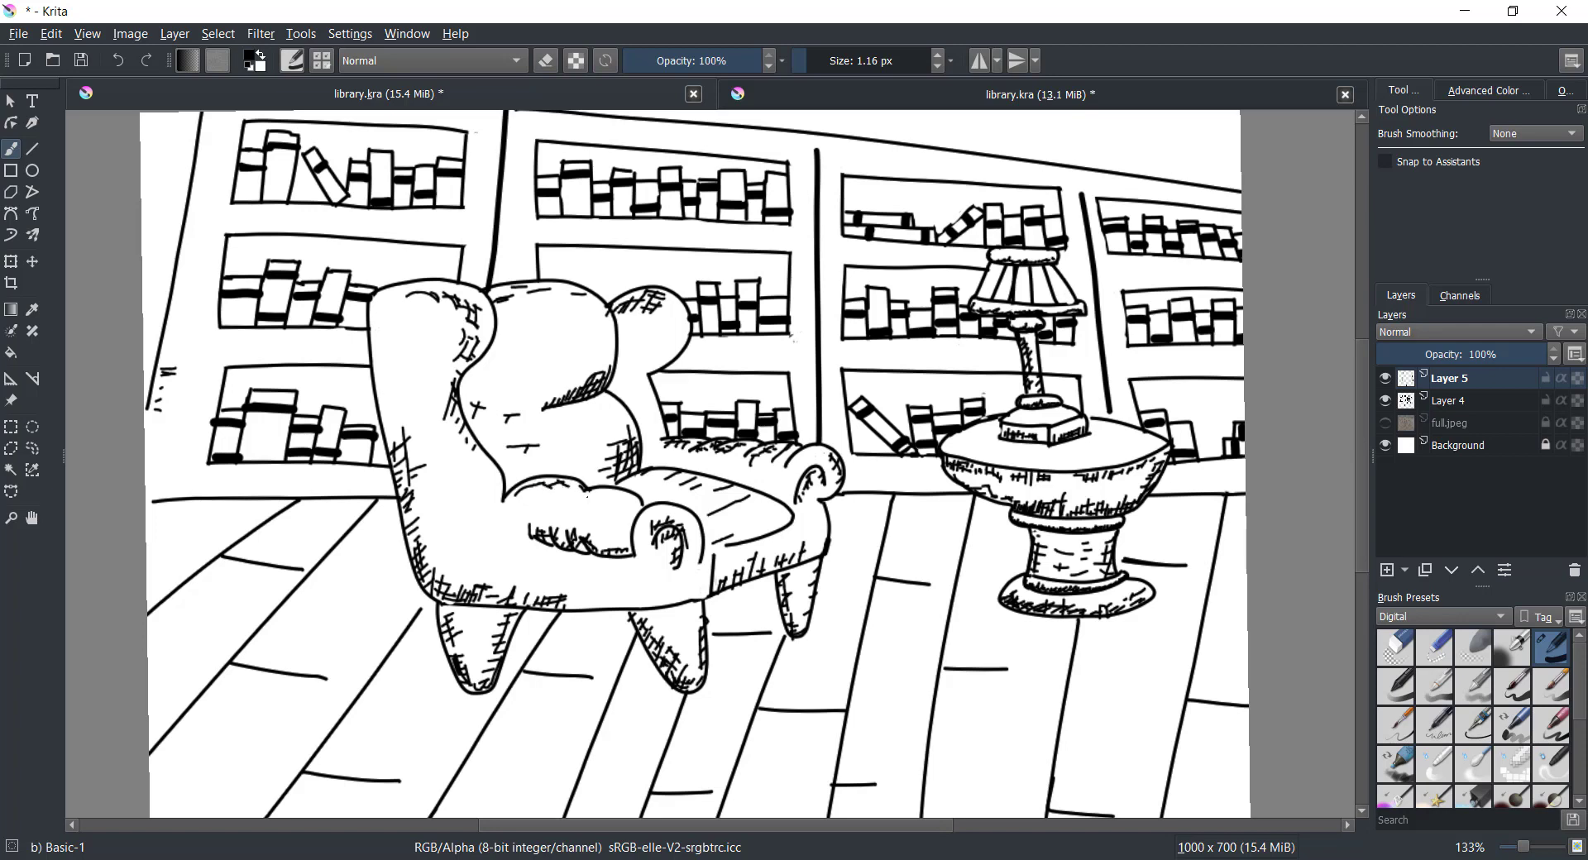
{"action": "left_click_drag", "start_coordinate": [584, 498], "coordinate": [637, 509]}
{"action": "left_click_drag", "start_coordinate": [653, 527], "coordinate": [668, 506]}
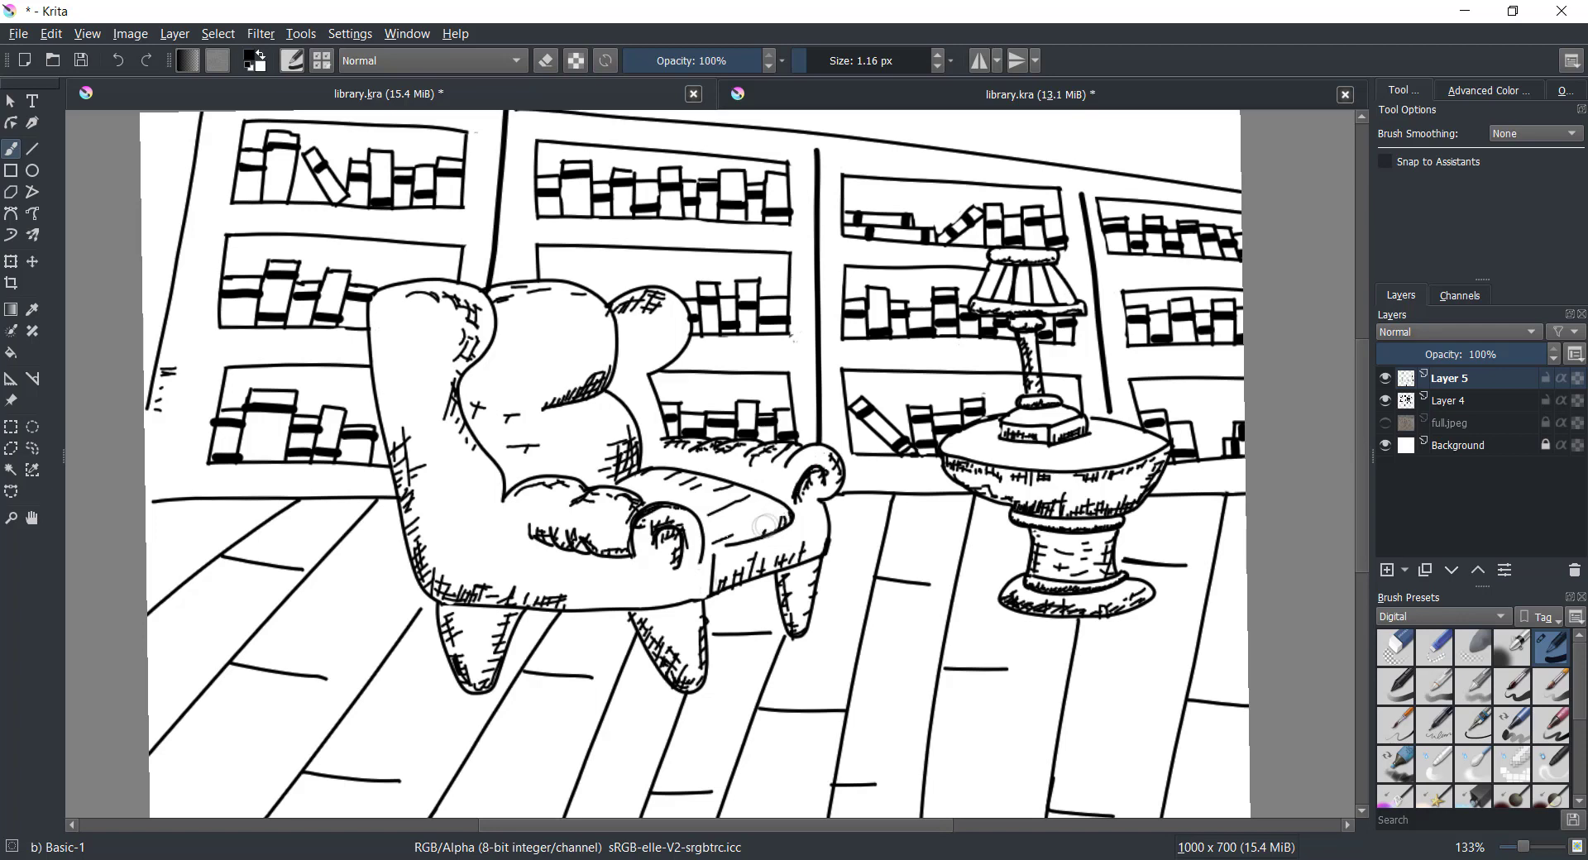
{"action": "left_click_drag", "start_coordinate": [738, 495], "coordinate": [726, 506]}
Step: Hatch the left bookshelf's lower edge where it meets the floor
{"action": "scroll", "coordinate": [785, 467], "scroll_direction": "down", "scroll_amount": 2}
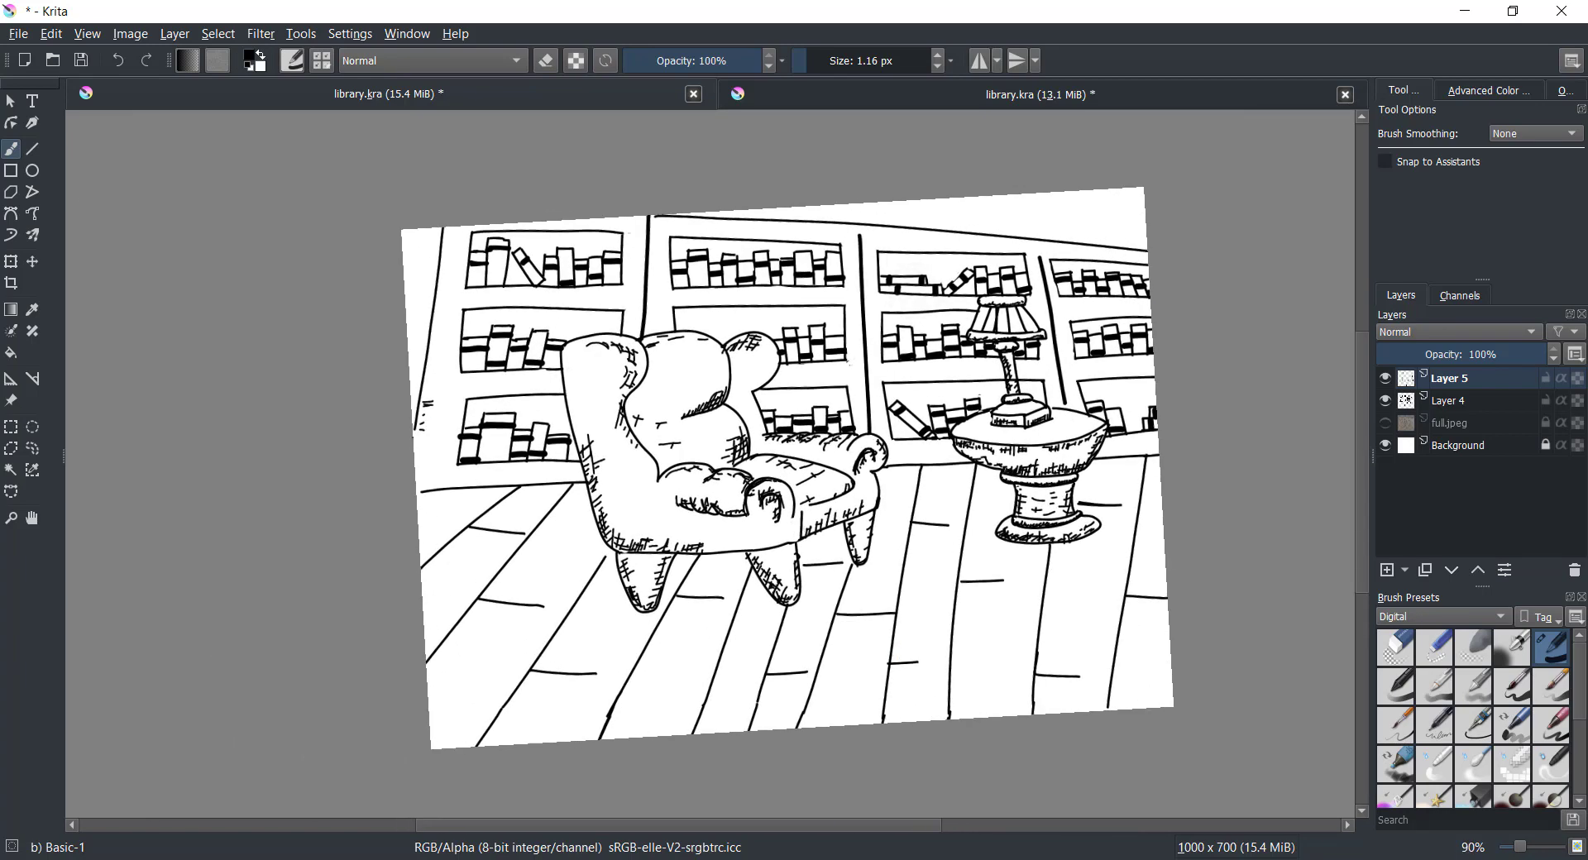
{"action": "scroll", "coordinate": [537, 327], "scroll_direction": "up", "scroll_amount": 3}
{"action": "mouse_move", "coordinate": [345, 475]}
{"action": "left_mouse_down"}
{"action": "mouse_move", "coordinate": [321, 480]}
{"action": "mouse_move", "coordinate": [312, 523]}
{"action": "left_mouse_up"}
{"action": "left_click_drag", "start_coordinate": [337, 526], "coordinate": [310, 559]}
{"action": "left_click_drag", "start_coordinate": [331, 567], "coordinate": [312, 582]}
{"action": "mouse_move", "coordinate": [325, 521]}
{"action": "left_mouse_down"}
{"action": "mouse_move", "coordinate": [319, 620]}
{"action": "mouse_move", "coordinate": [346, 621]}
{"action": "left_mouse_up"}
{"action": "left_click_drag", "start_coordinate": [358, 602], "coordinate": [366, 621]}
{"action": "left_click_drag", "start_coordinate": [379, 600], "coordinate": [376, 621]}
{"action": "left_click_drag", "start_coordinate": [347, 600], "coordinate": [439, 613]}
Step: Extend the cross-hatching along the shelf base toward the armchair
{"action": "left_click_drag", "start_coordinate": [449, 599], "coordinate": [447, 612]}
{"action": "left_click_drag", "start_coordinate": [458, 598], "coordinate": [465, 611]}
{"action": "left_click_drag", "start_coordinate": [433, 608], "coordinate": [505, 612]}
{"action": "mouse_move", "coordinate": [522, 592]}
{"action": "left_mouse_down"}
{"action": "mouse_move", "coordinate": [521, 612]}
{"action": "mouse_move", "coordinate": [592, 594]}
{"action": "mouse_move", "coordinate": [558, 607]}
{"action": "left_mouse_up"}
{"action": "left_click_drag", "start_coordinate": [436, 610], "coordinate": [482, 606]}
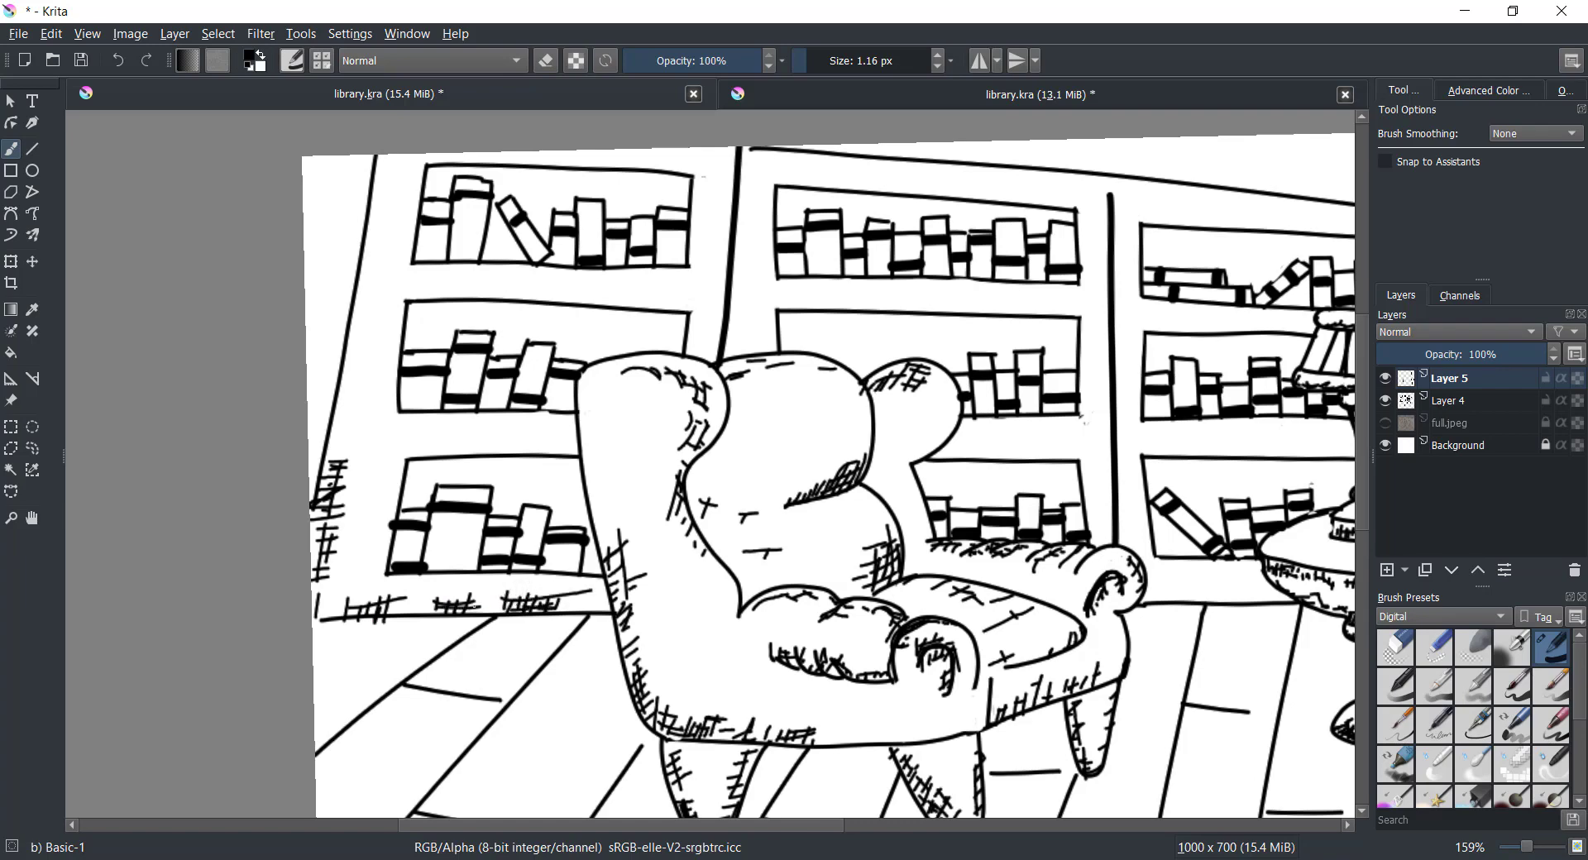
Step: Try shadow strokes beside the armchair's arm, undoing the unwanted ones
{"action": "mouse_move", "coordinate": [827, 463]}
{"action": "left_mouse_down"}
{"action": "mouse_move", "coordinate": [934, 504]}
{"action": "mouse_move", "coordinate": [583, 583]}
{"action": "left_mouse_up"}
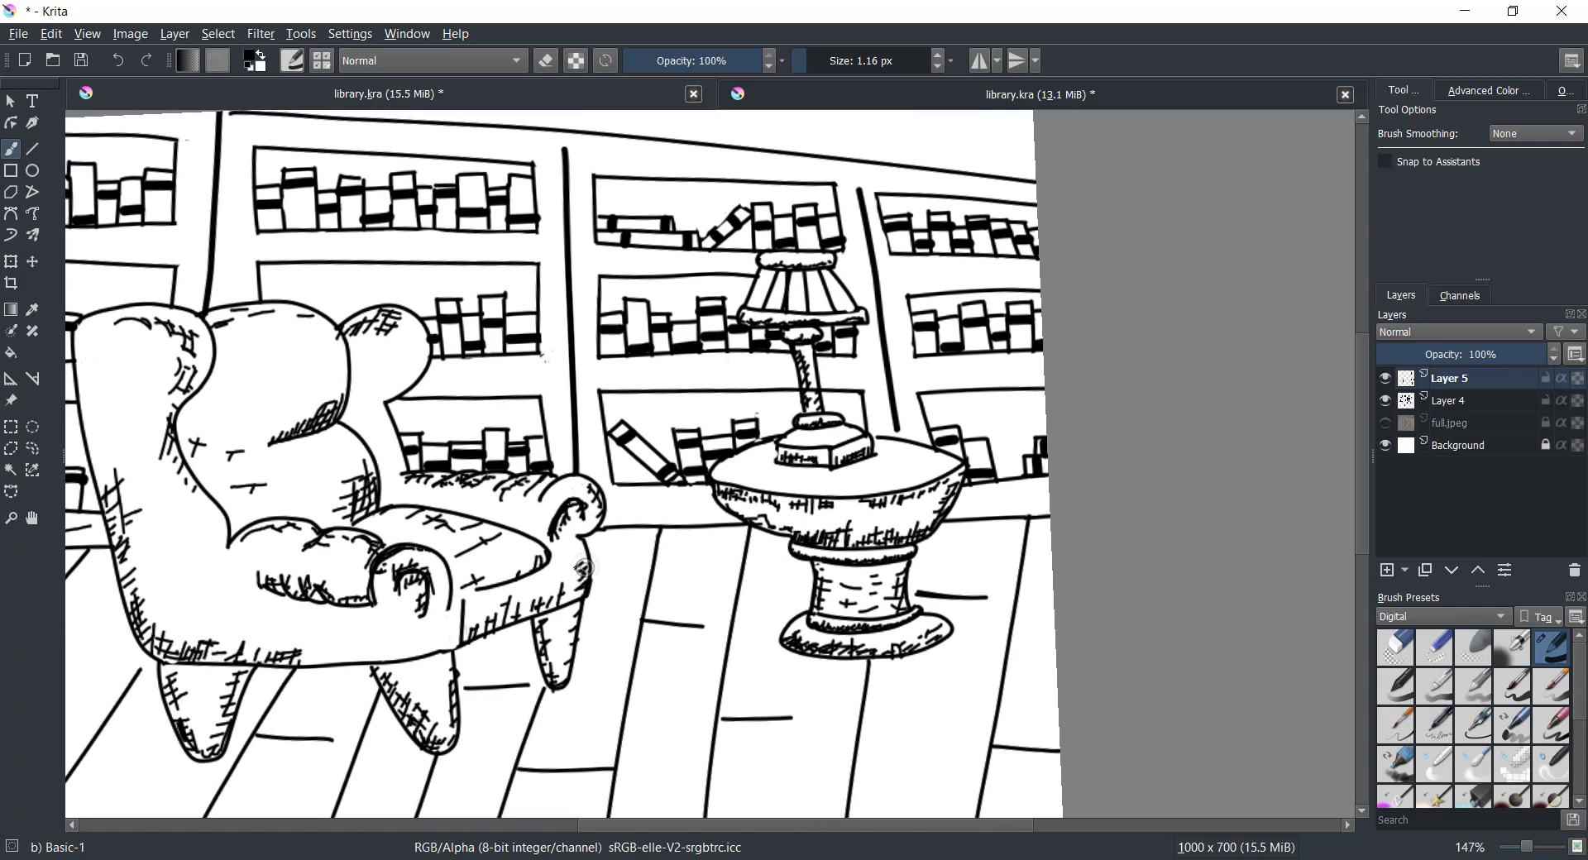
{"action": "left_click_drag", "start_coordinate": [610, 569], "coordinate": [438, 624]}
{"action": "left_click_drag", "start_coordinate": [610, 570], "coordinate": [617, 612]}
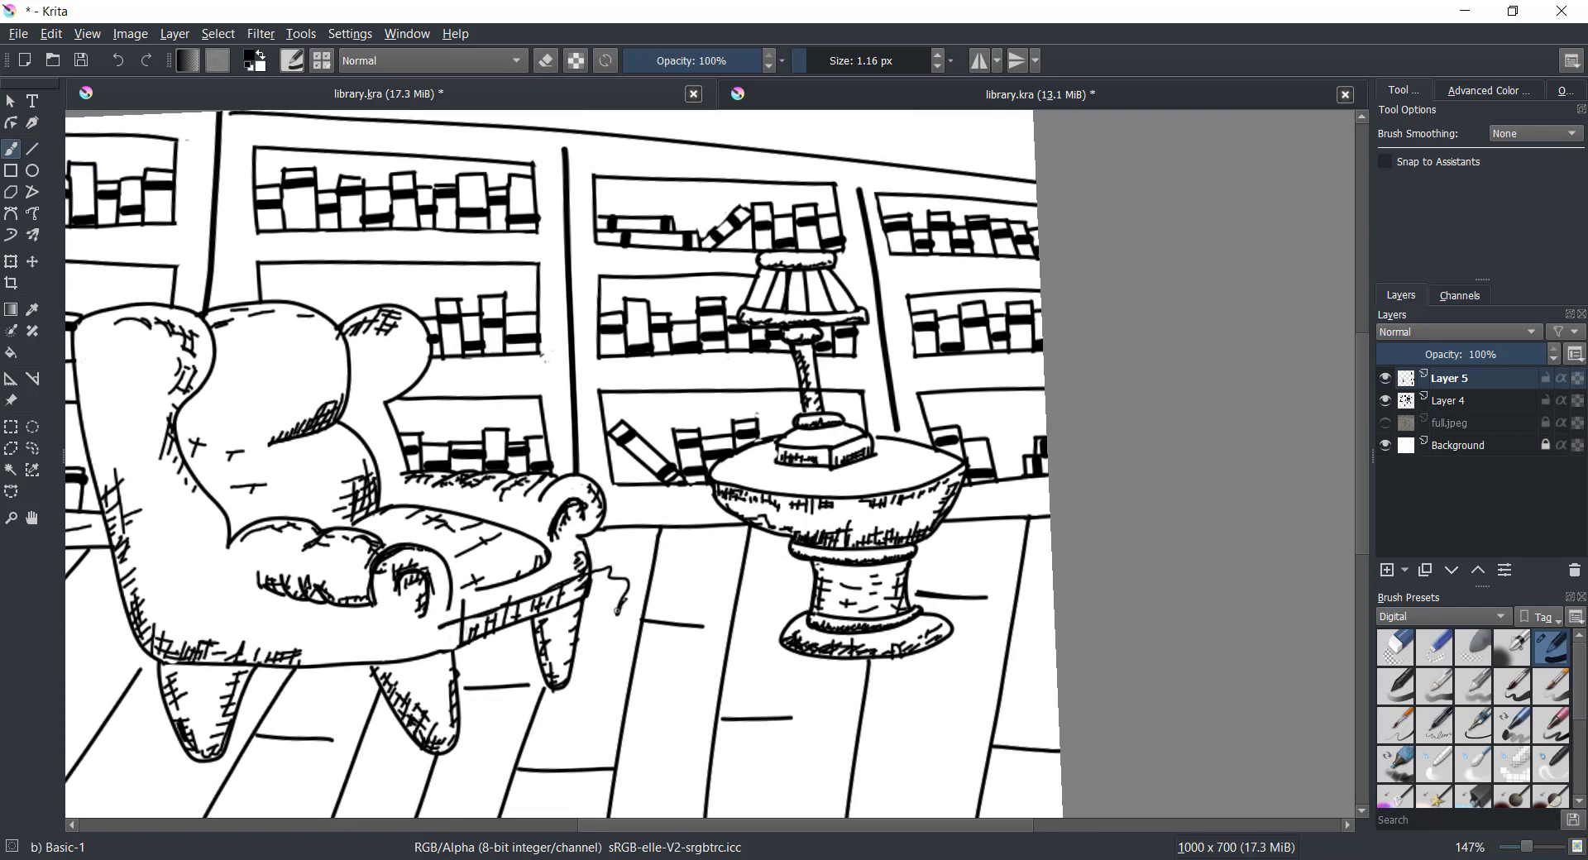
{"action": "left_click", "coordinate": [116, 60]}
{"action": "left_click_drag", "start_coordinate": [622, 599], "coordinate": [634, 660]}
{"action": "left_click", "coordinate": [119, 59]}
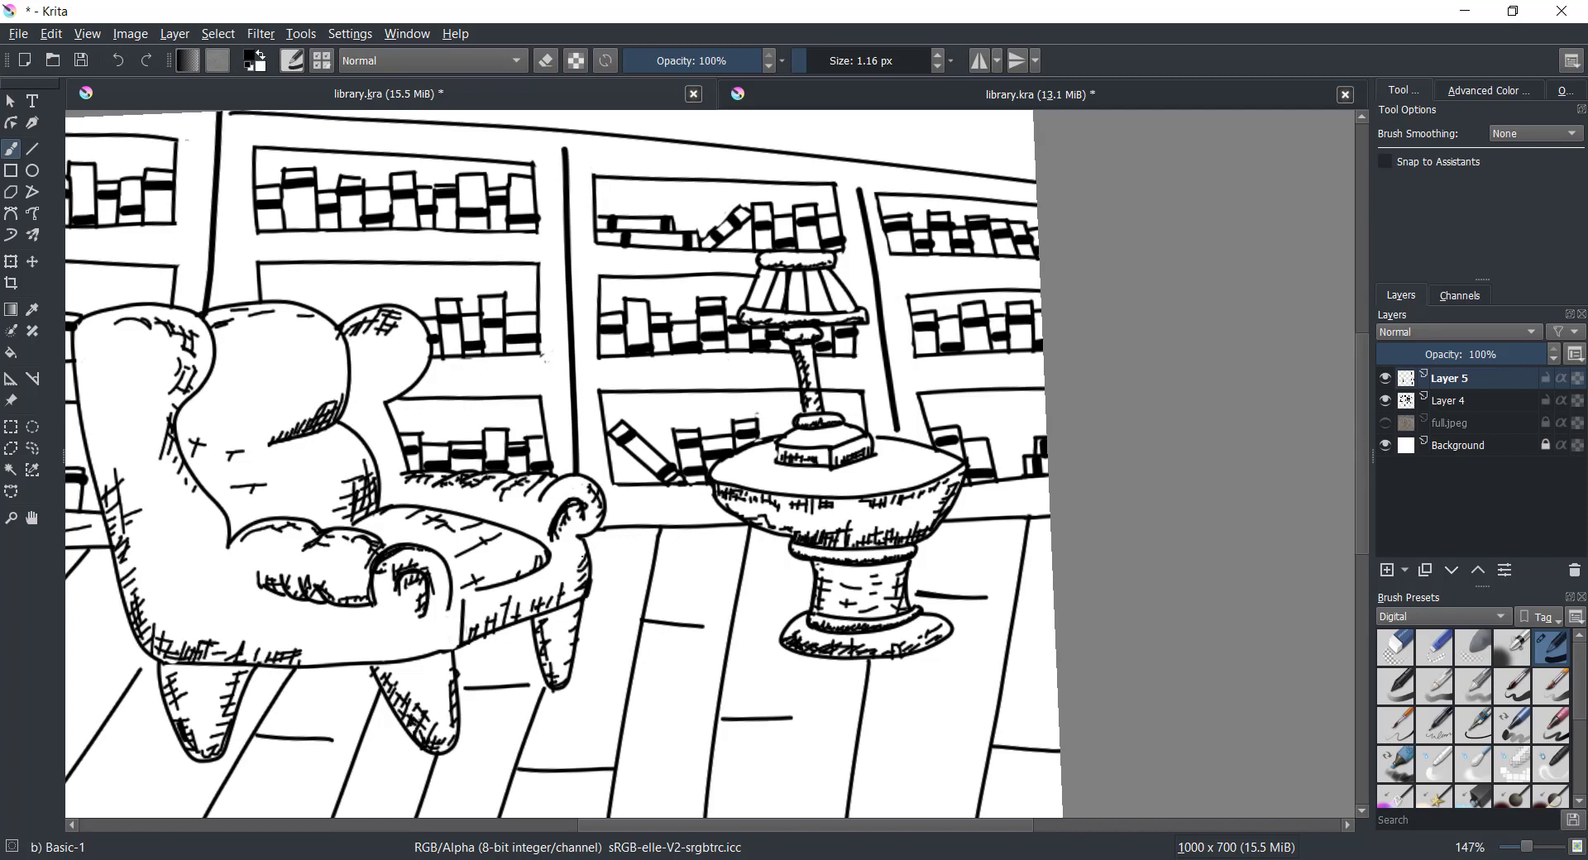
Step: Hatch the armchair's arm front, front edge, the table base and beside the right wing
{"action": "left_click_drag", "start_coordinate": [579, 568], "coordinate": [589, 592]}
{"action": "left_click_drag", "start_coordinate": [463, 610], "coordinate": [457, 662]}
{"action": "left_click_drag", "start_coordinate": [821, 641], "coordinate": [946, 617]}
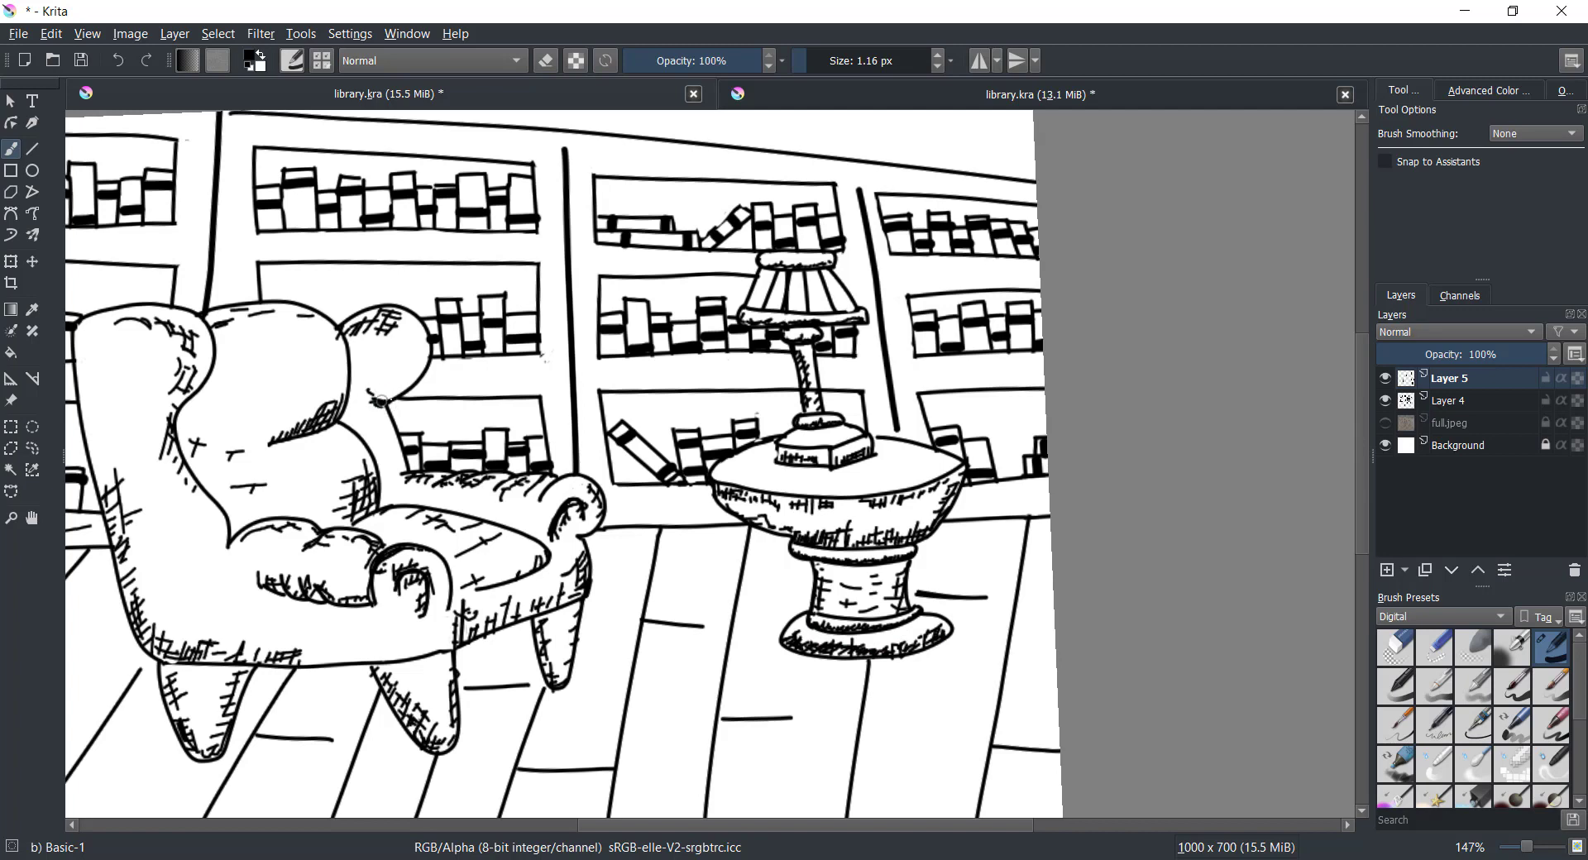
{"action": "left_click_drag", "start_coordinate": [382, 411], "coordinate": [389, 488]}
{"action": "left_click_drag", "start_coordinate": [342, 447], "coordinate": [387, 487]}
{"action": "left_click_drag", "start_coordinate": [389, 414], "coordinate": [386, 459]}
{"action": "left_click", "coordinate": [118, 60]}
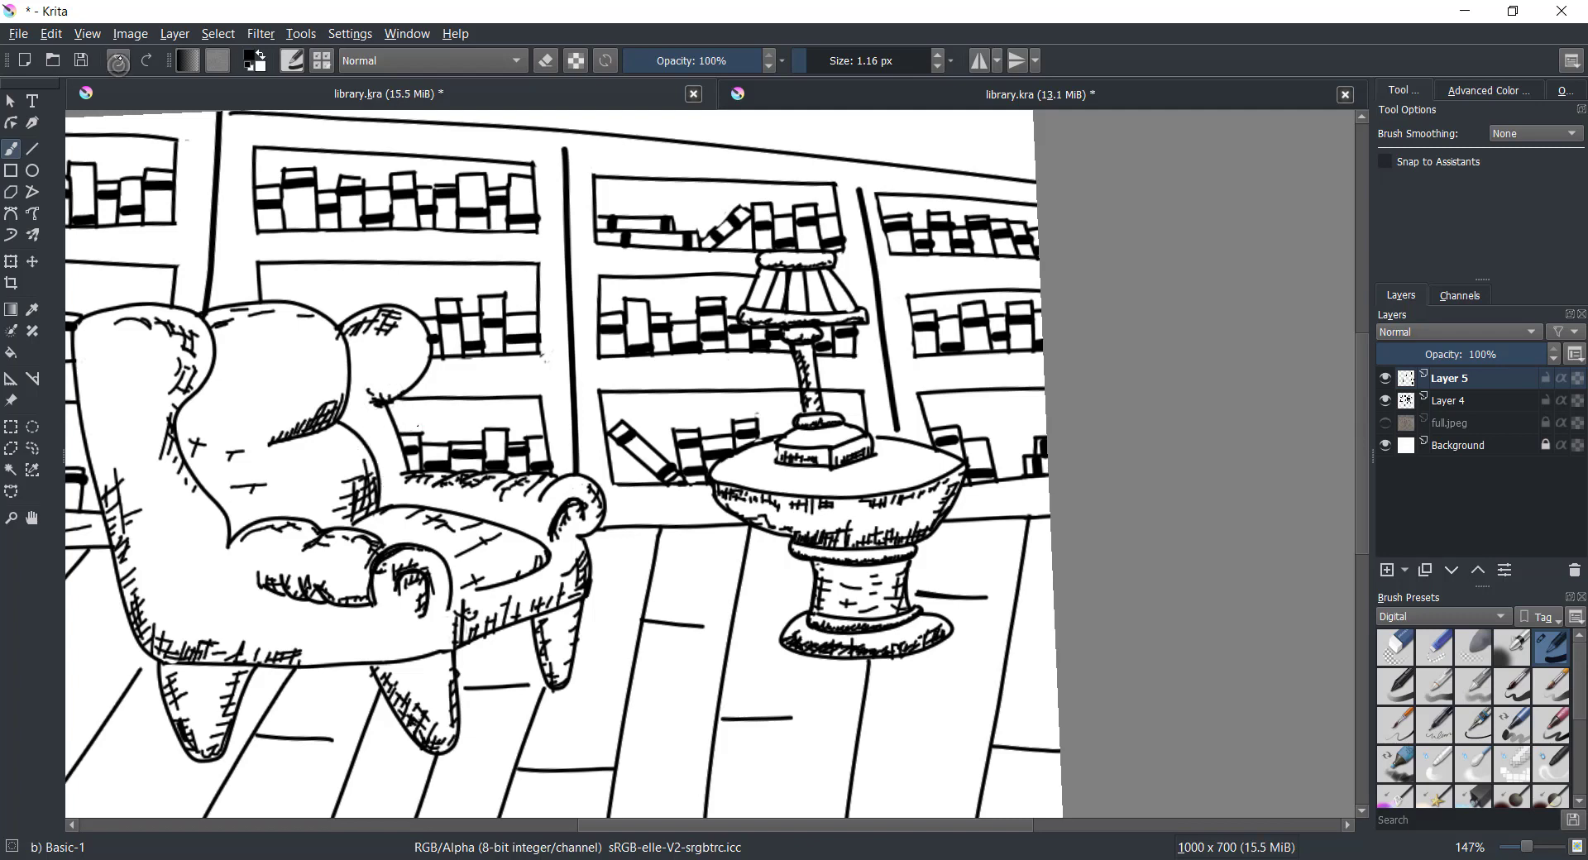